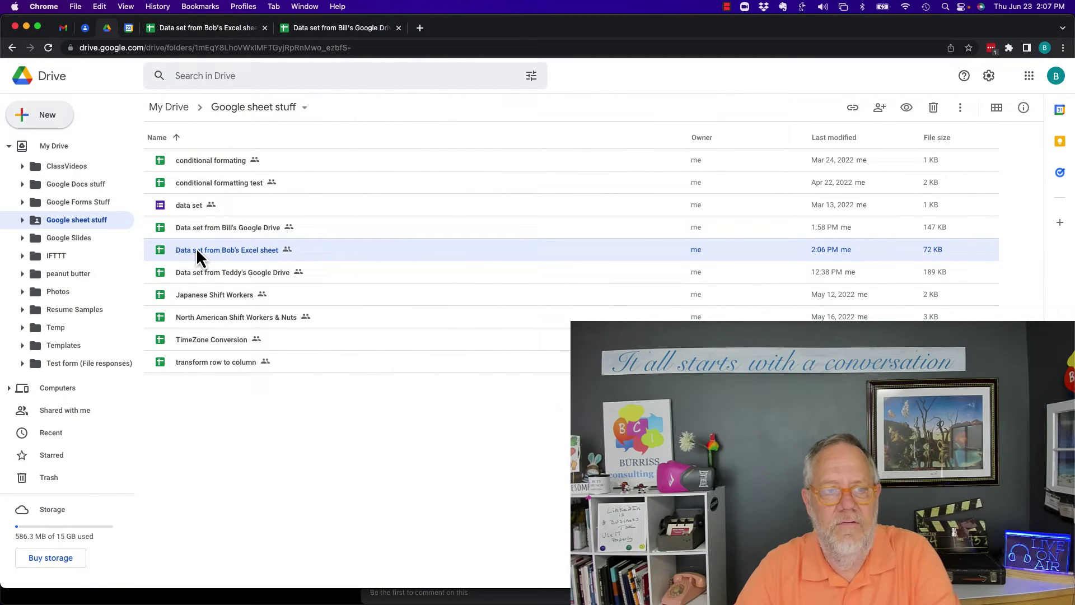
left_click(199, 229)
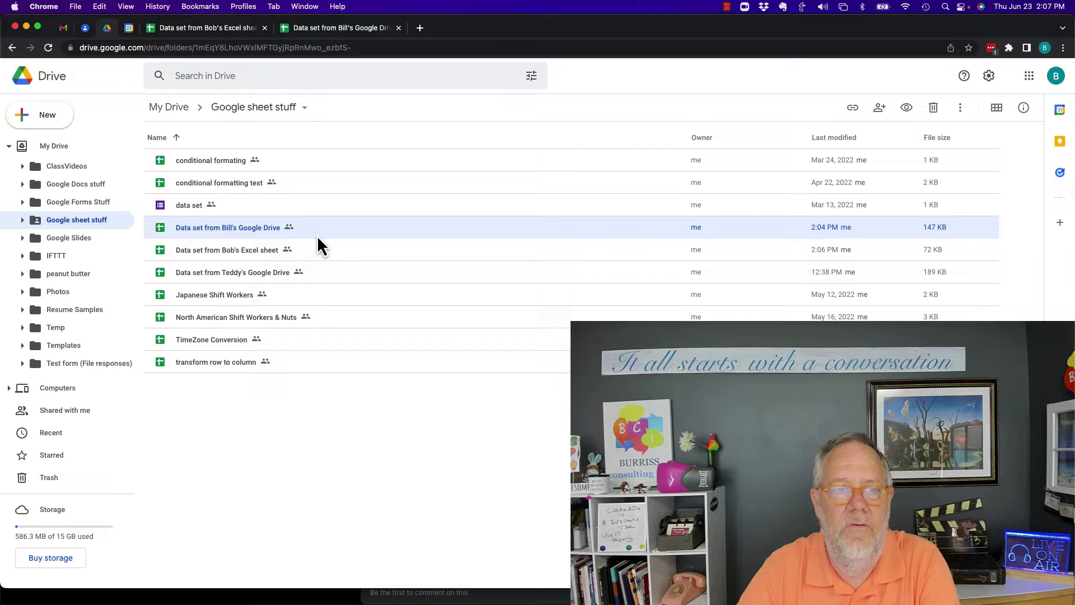
left_click(210, 258)
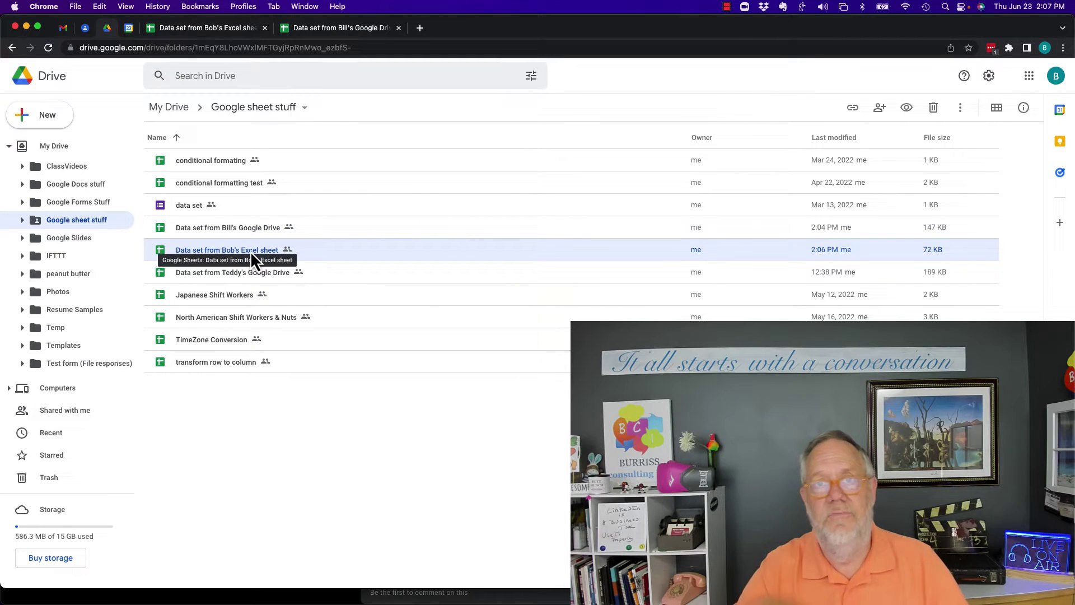
left_click(47, 118)
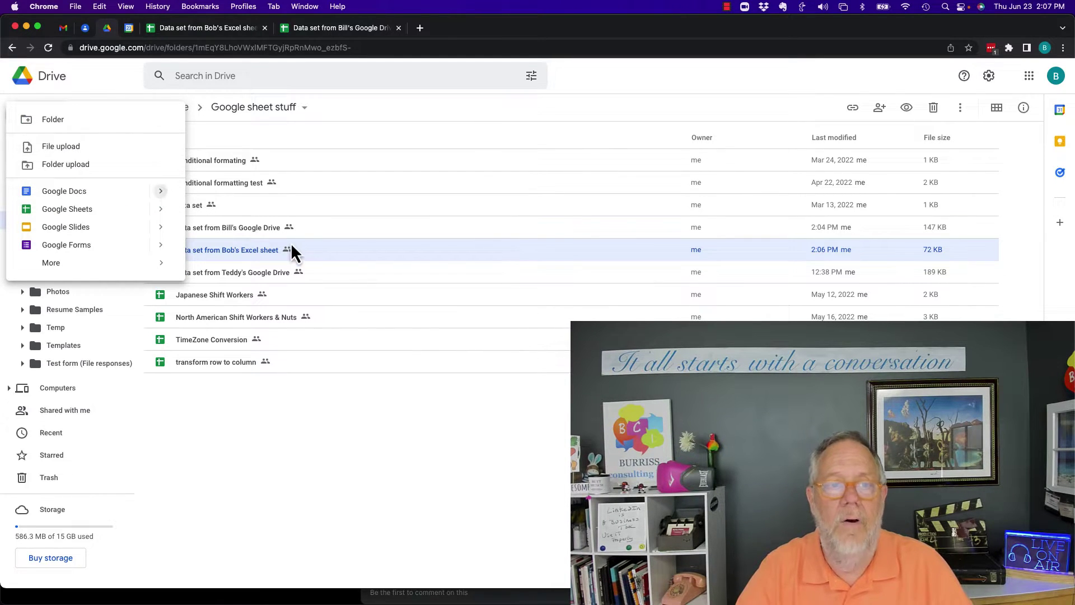
left_click(335, 258)
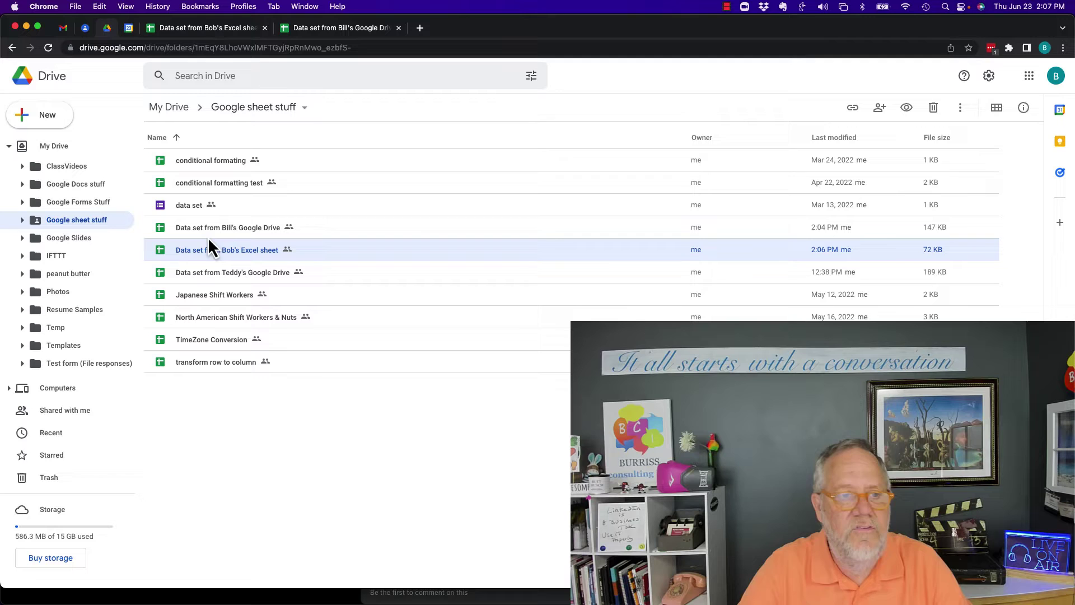
Compare Bob's Excel sheet with Bill's Google Drive spreadsheet row by row, ending on Bob's.
left_click(223, 30)
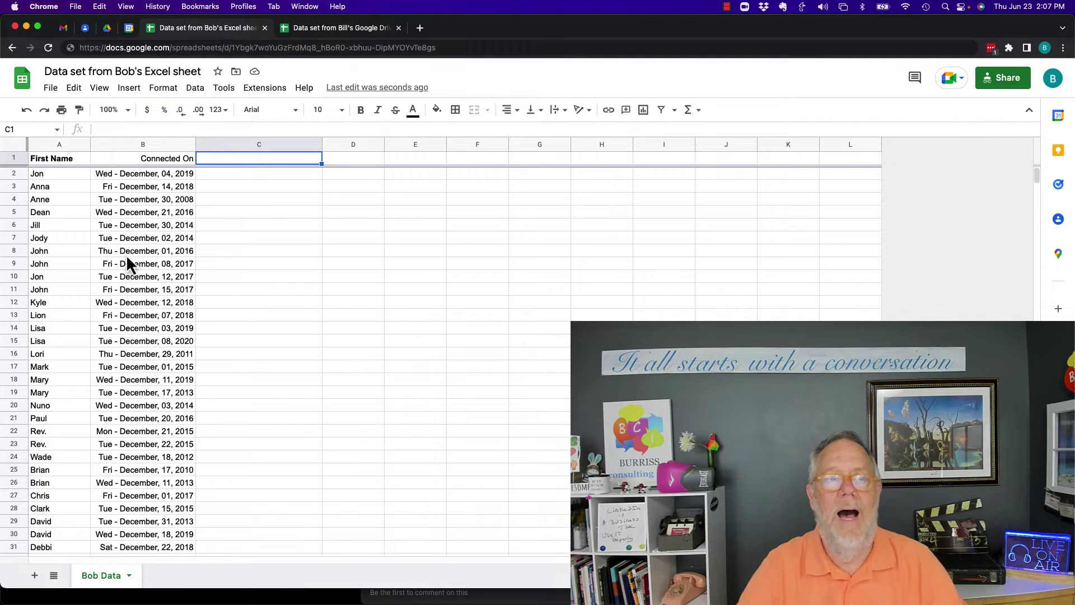
left_click(346, 31)
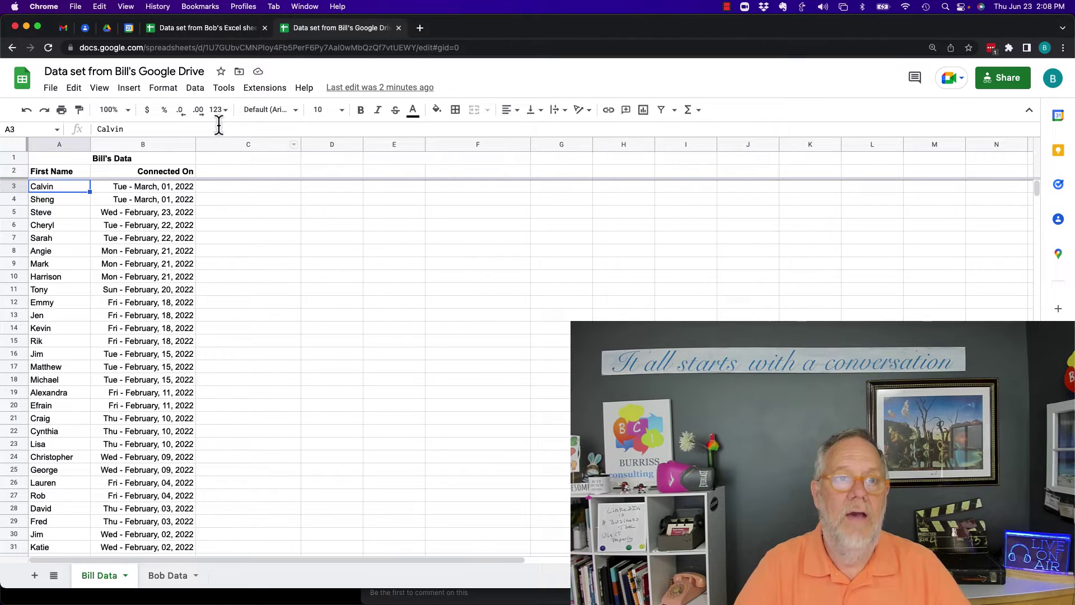
left_click(222, 29)
left_click(72, 190)
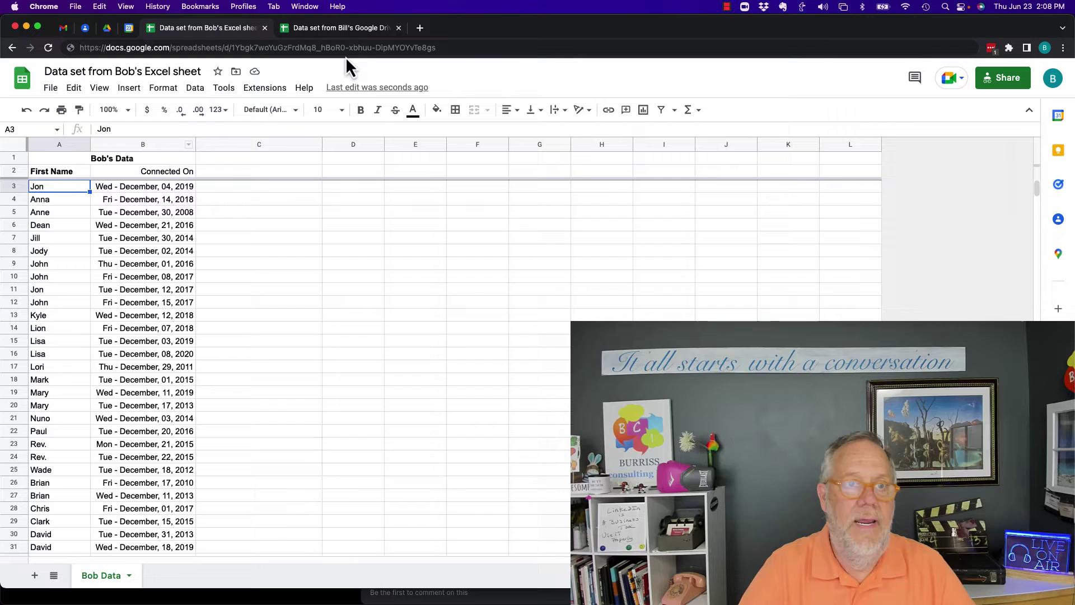
left_click(358, 29)
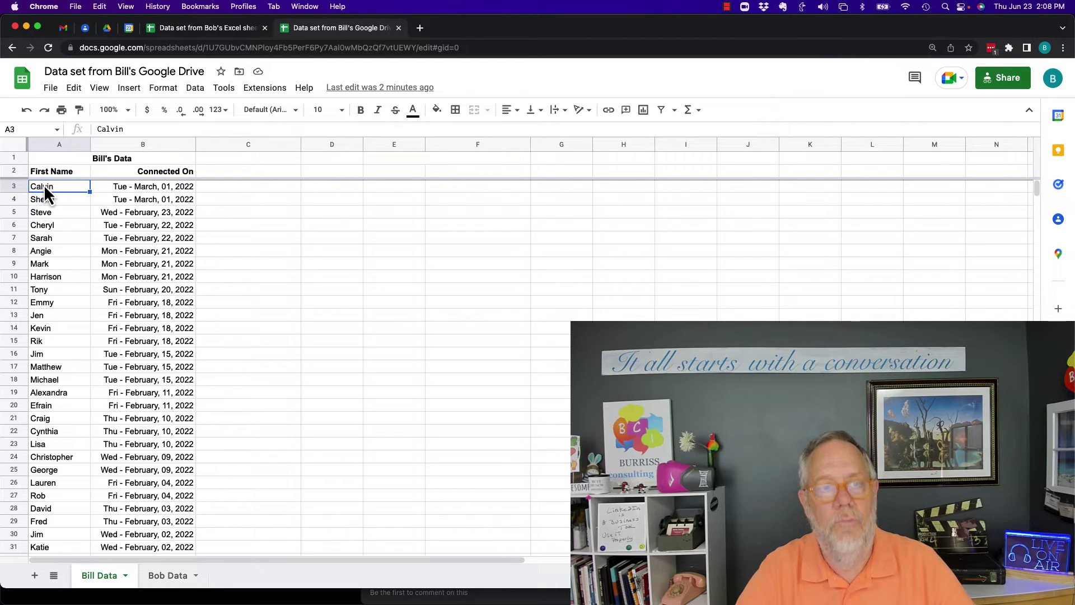
left_click(235, 191)
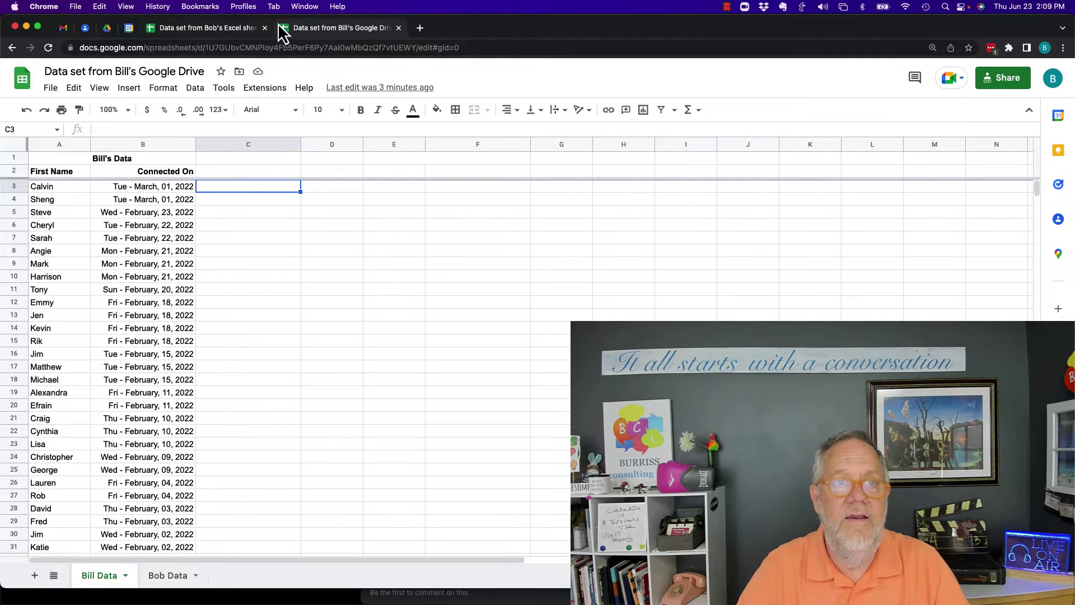
left_click(236, 28)
left_click(298, 28)
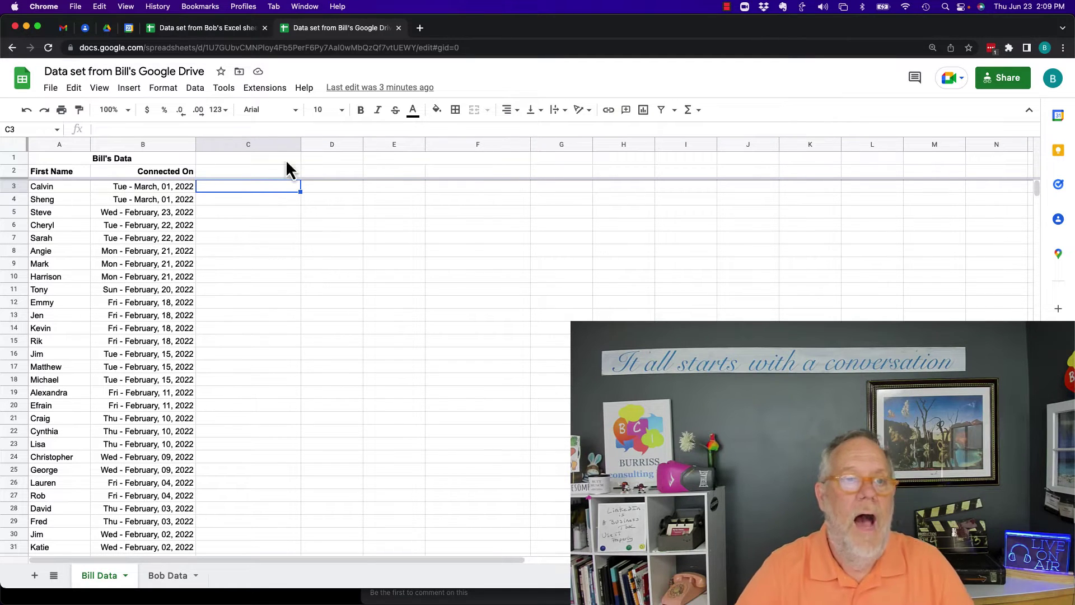
left_click(218, 29)
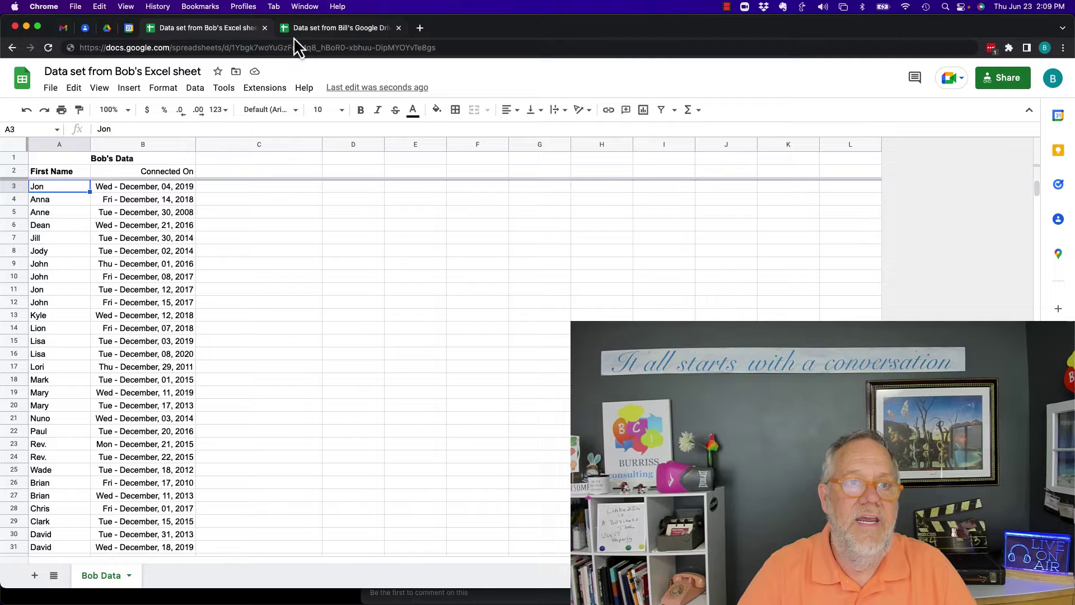
Select all of Bob's data (A1:B14687), then open Bill's Bob Data sheet.
left_click(145, 229)
key("super+a")
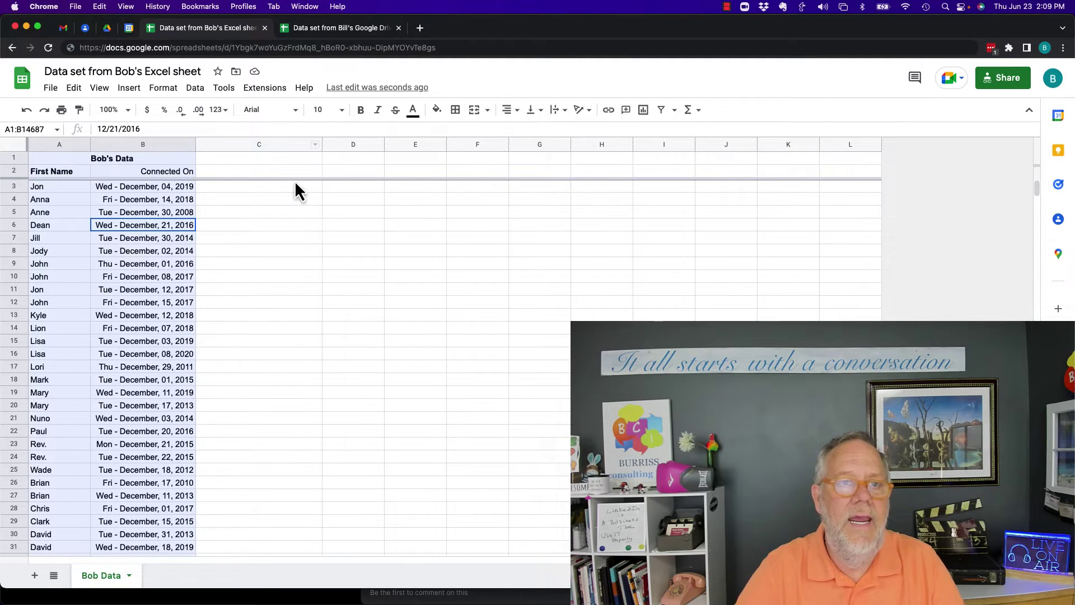
left_click(339, 30)
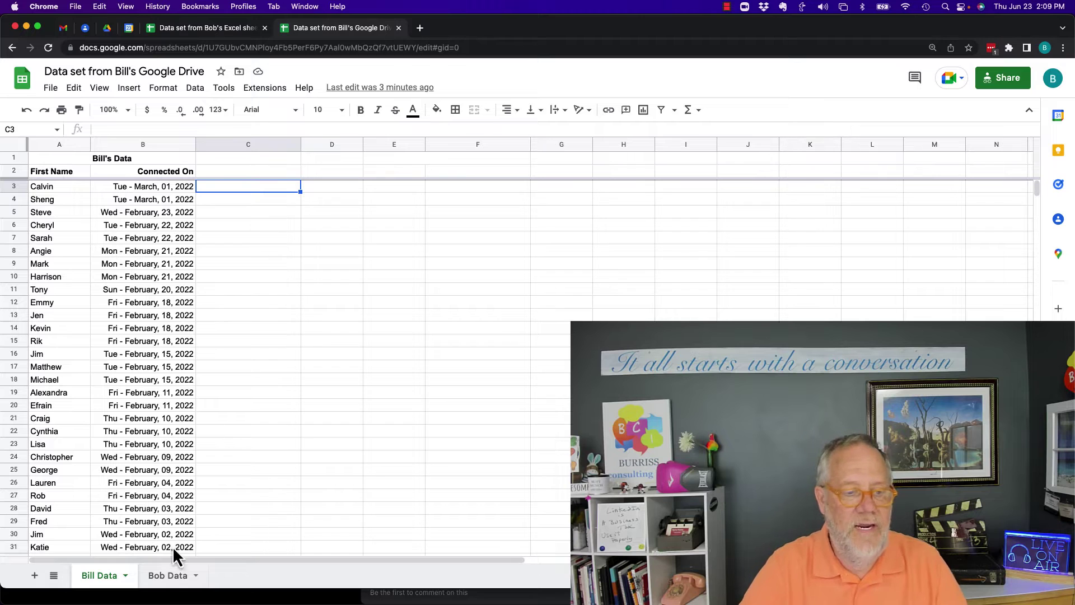
left_click(167, 582)
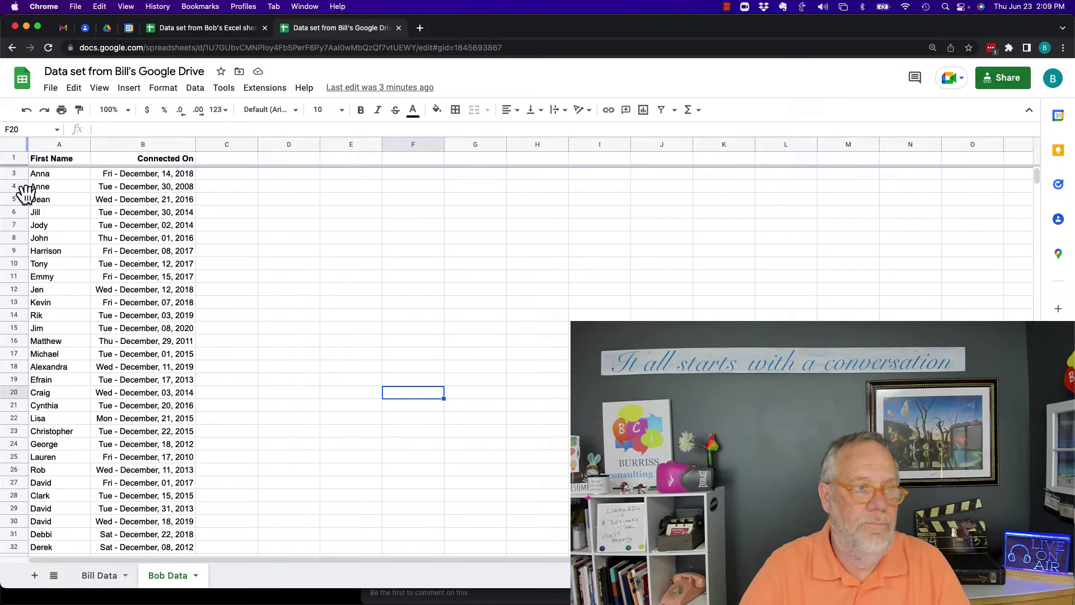
Insert a new row above the Bob Data headers and title cell A1 'Bob's Excel'.
left_click(21, 161)
right_click(21, 162)
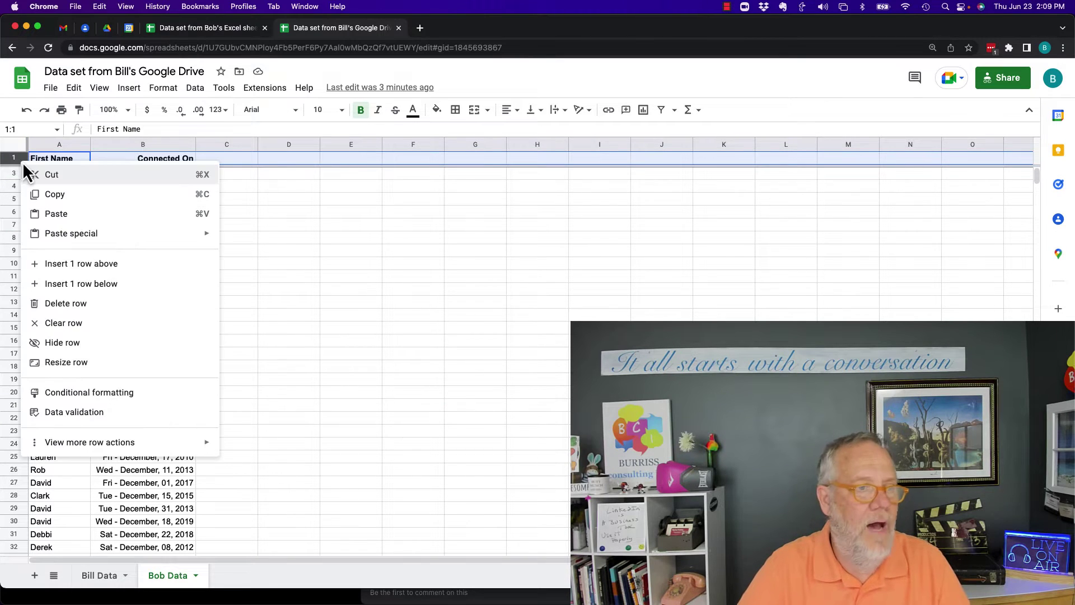
left_click(75, 264)
left_click(73, 162)
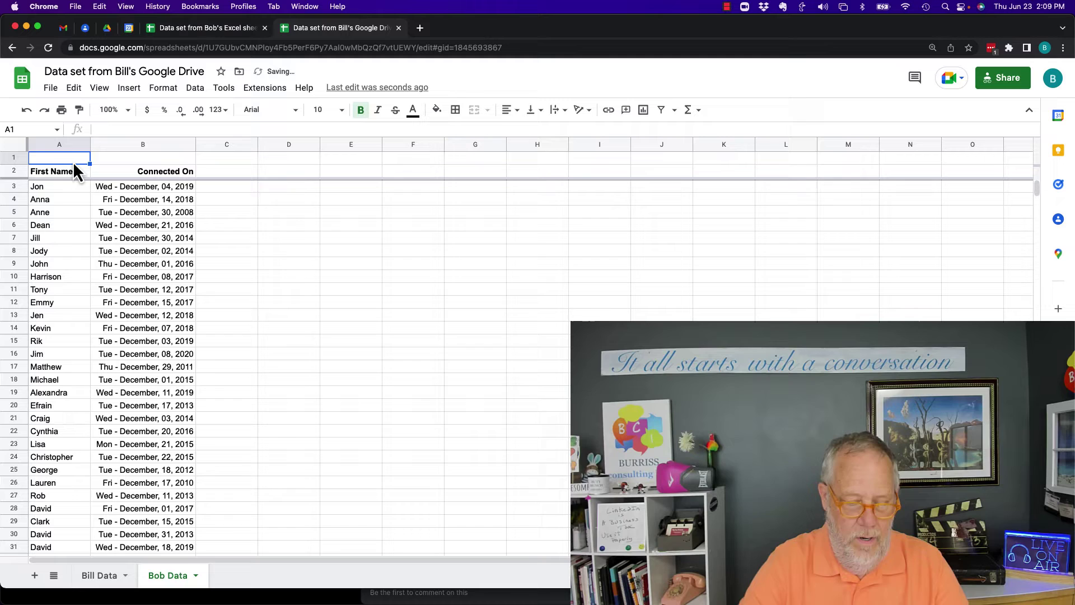
type("Bob's Ex")
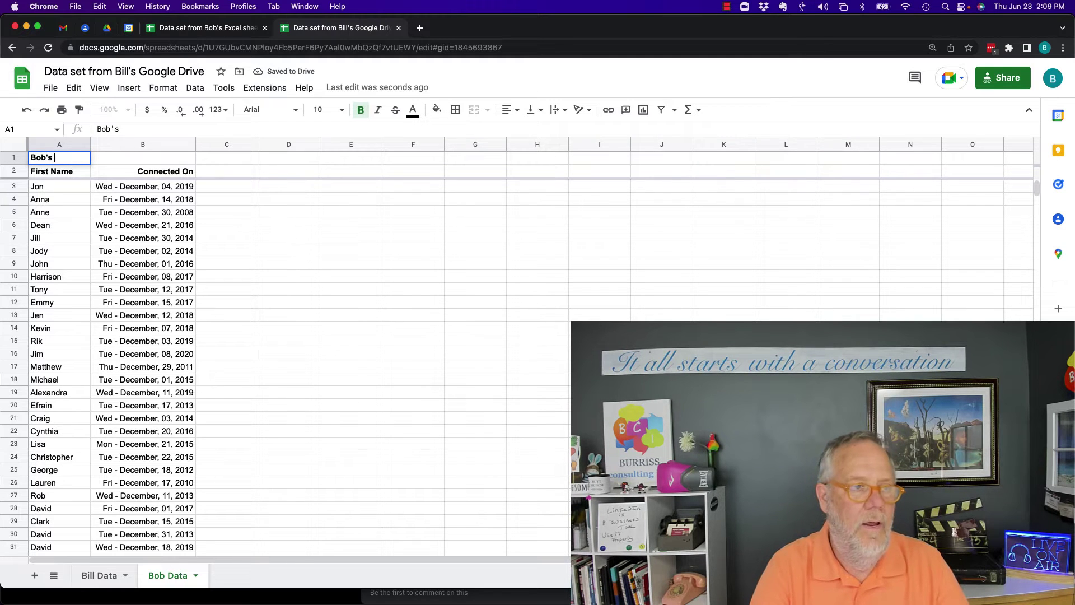
type("cel")
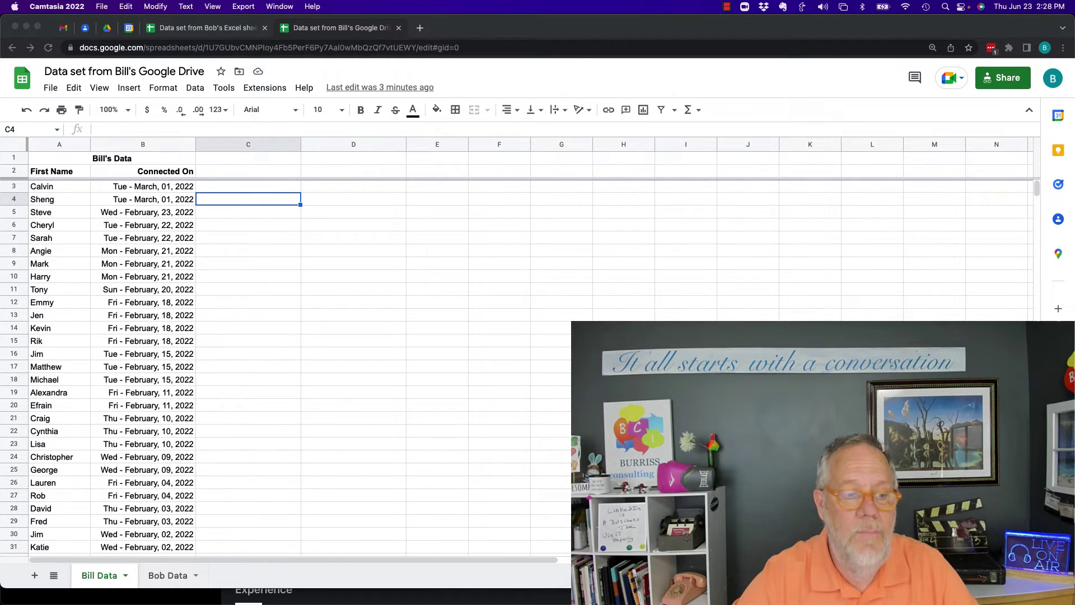
Check the Bob Data sheet, then return to the Bill Data sheet.
left_click(113, 585)
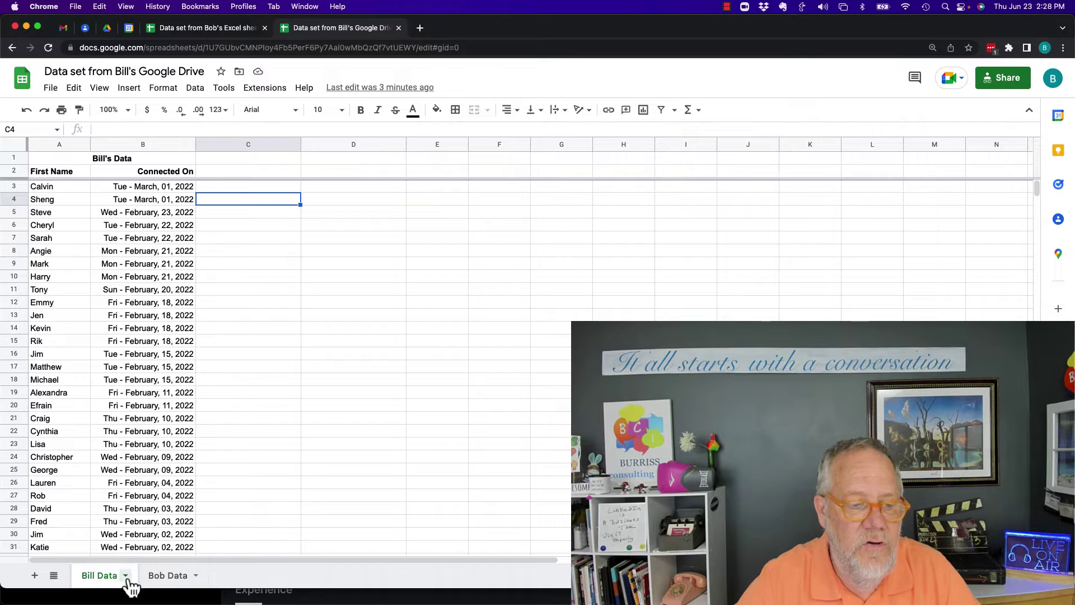
left_click(166, 582)
left_click(318, 447)
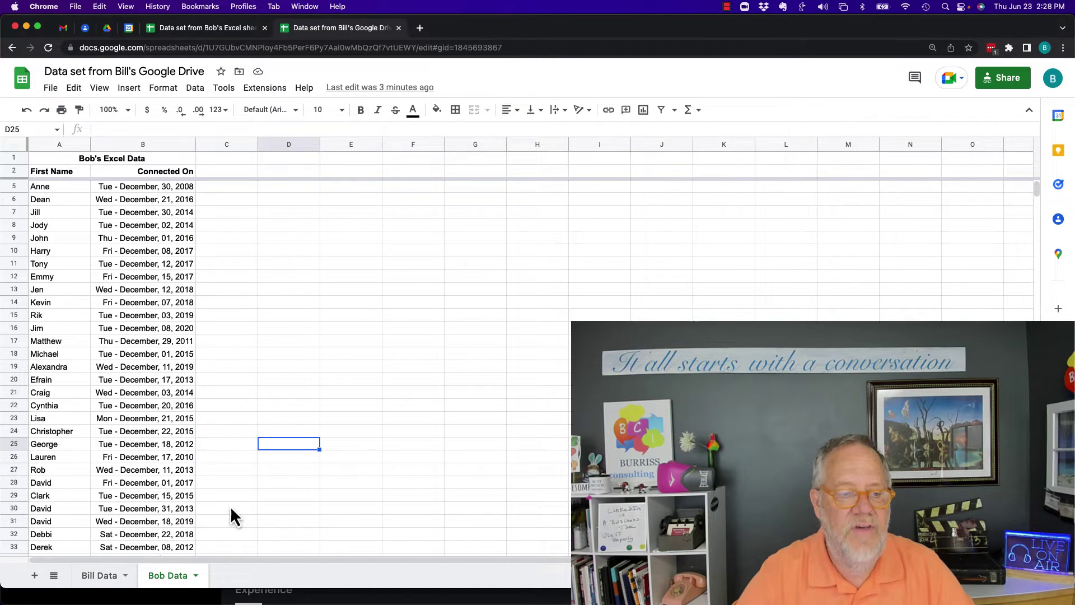
left_click(104, 576)
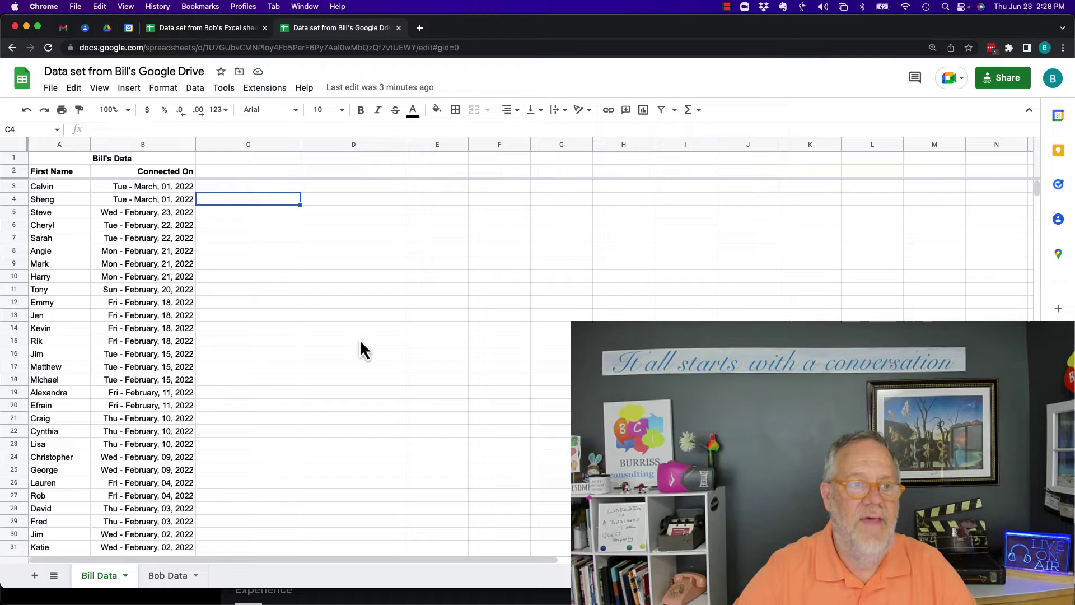
Enter =A3='Bob Data'!A3 in C3 and fill it down column C.
left_click(245, 188)
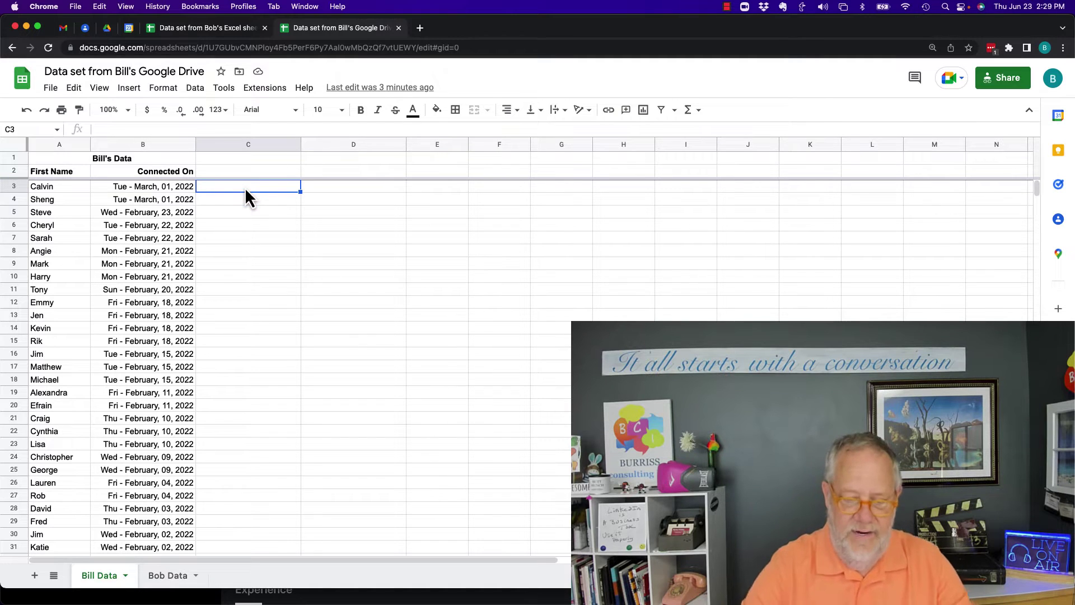
type("=")
left_click(62, 185)
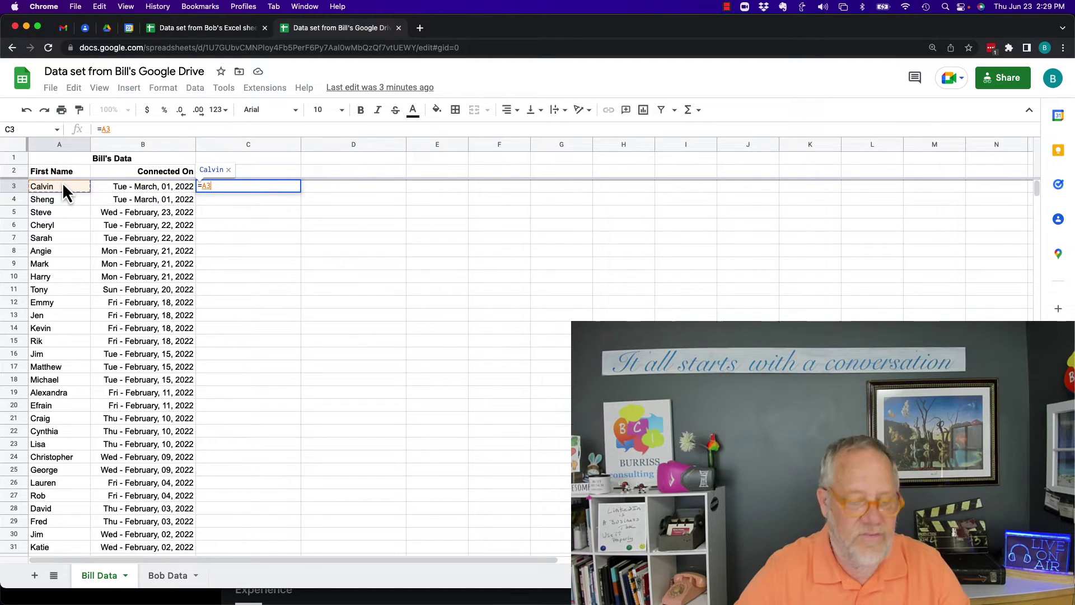
type("=")
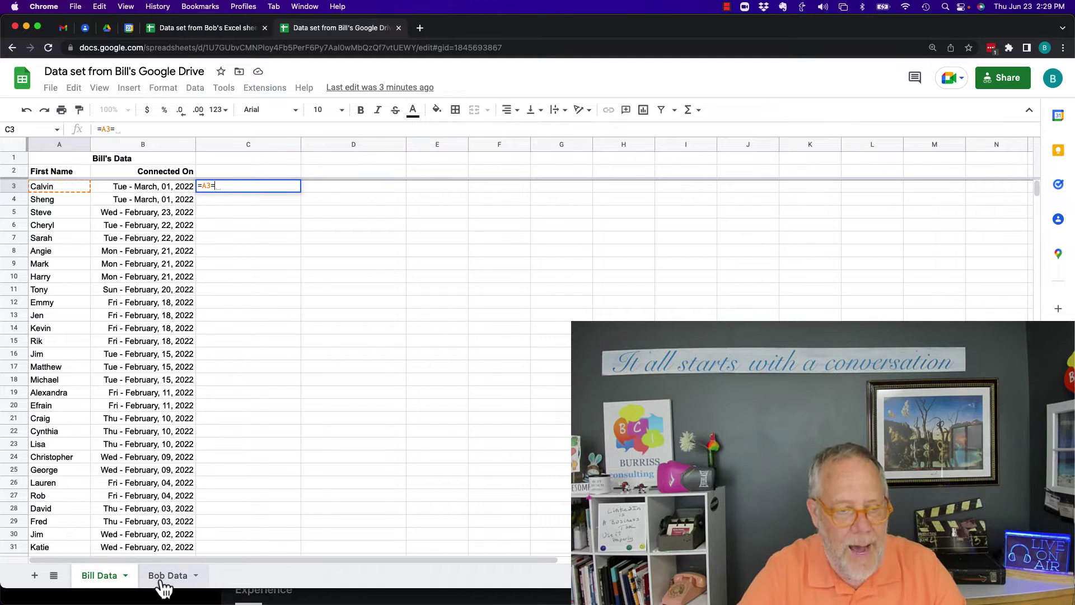
left_click(163, 577)
scroll(57, 211, "up", 1)
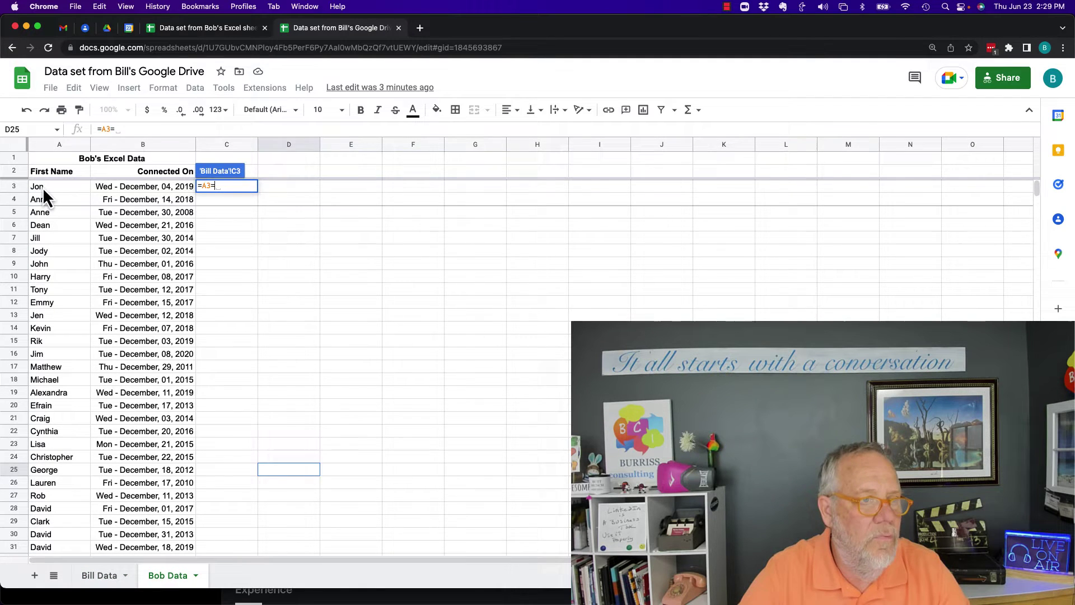
left_click(43, 186)
key("Return")
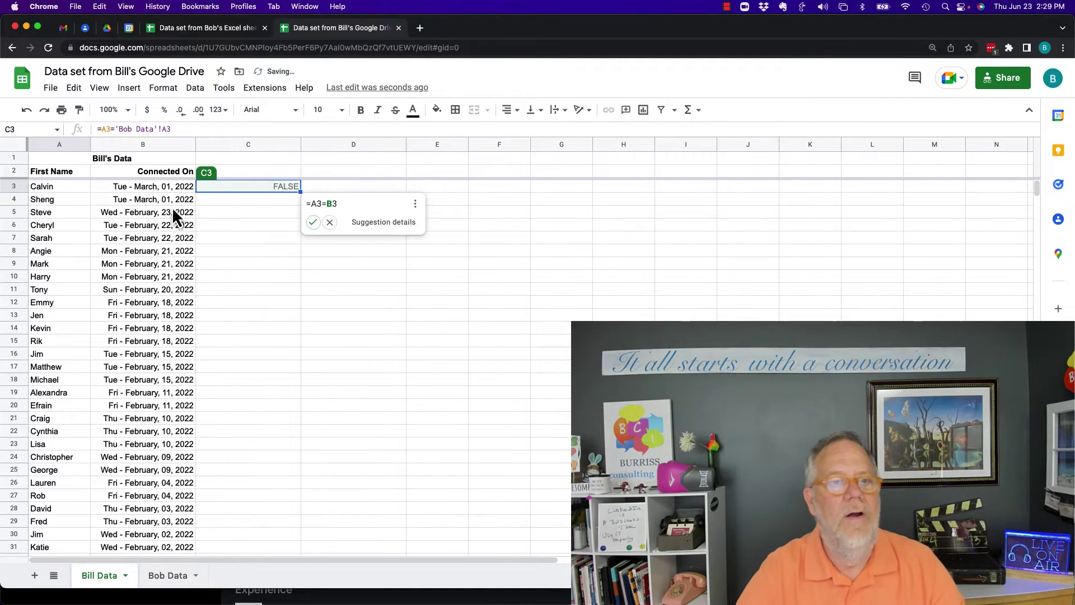
left_click(329, 222)
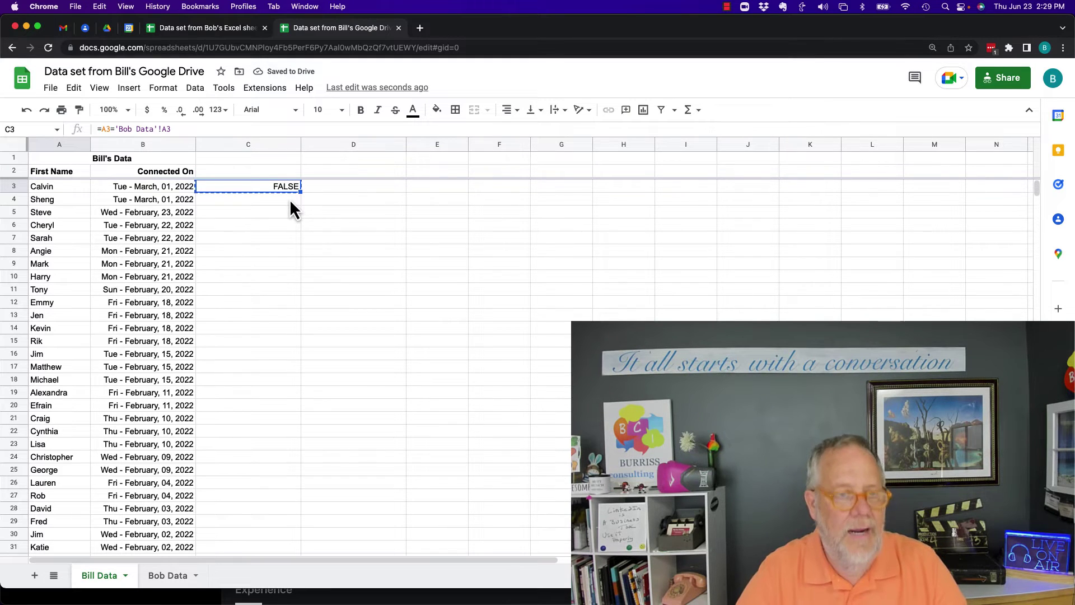
key("super+c")
key("Down")
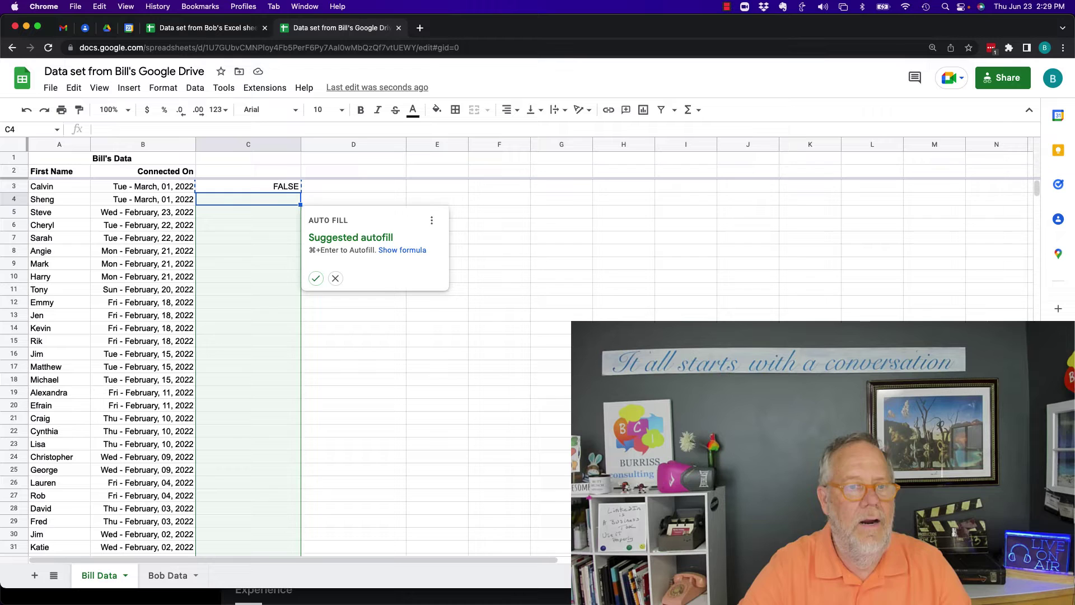
left_click(316, 278)
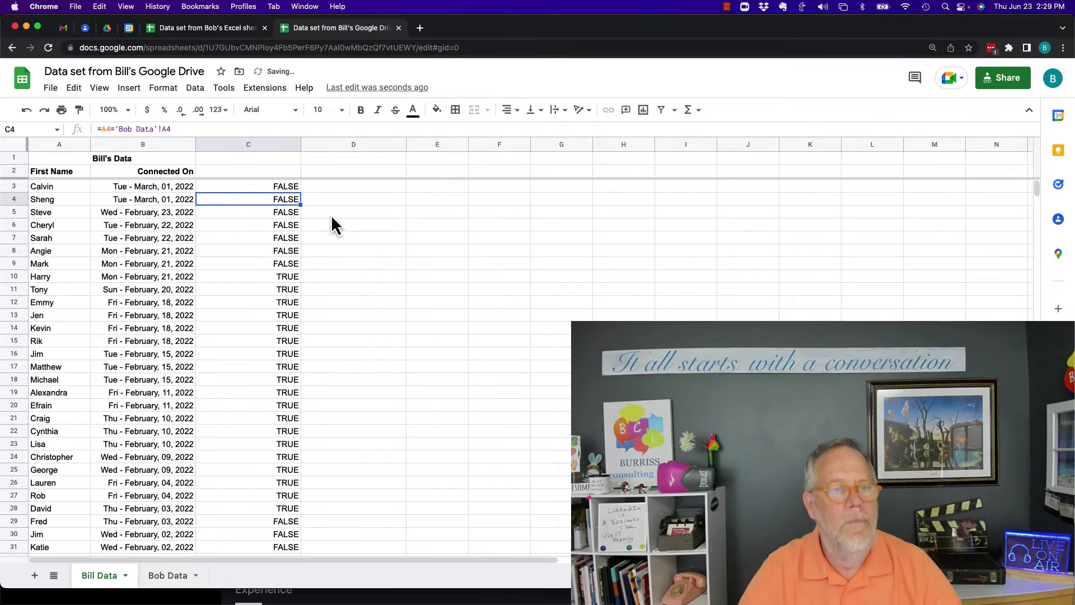
Head column C with 'Match?' in C2.
left_click(246, 185)
left_click(249, 174)
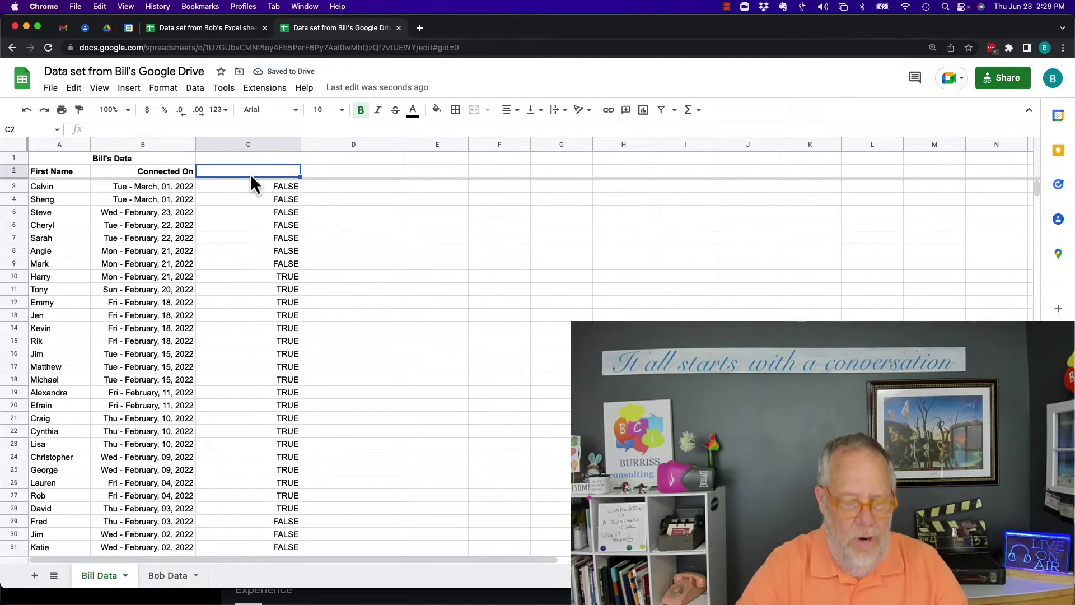
type("Matc")
key("BackSpace")
key("BackSpace")
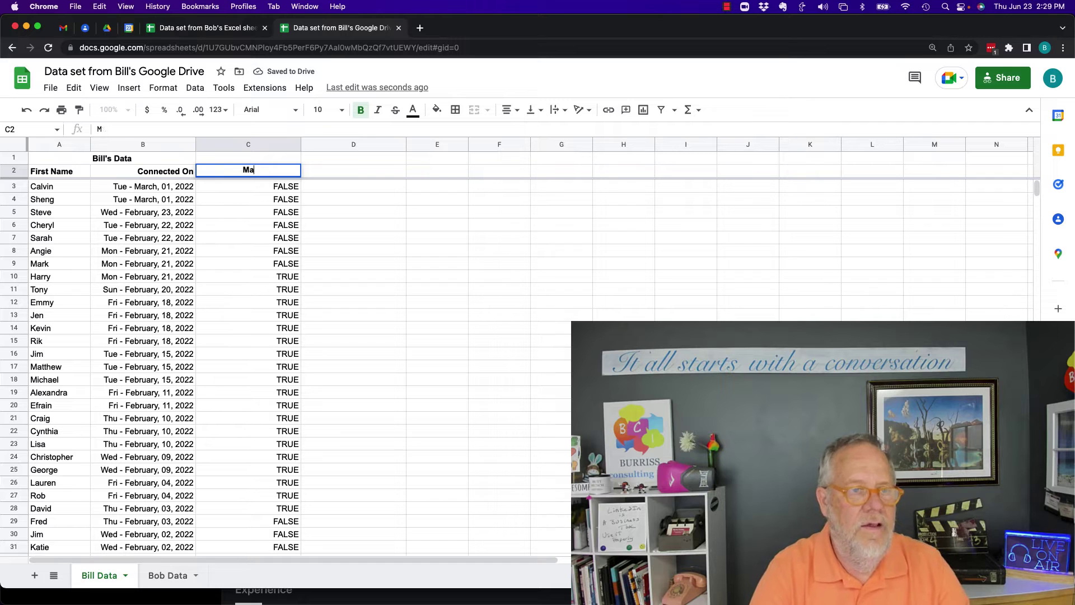
type("tch?")
key("Return")
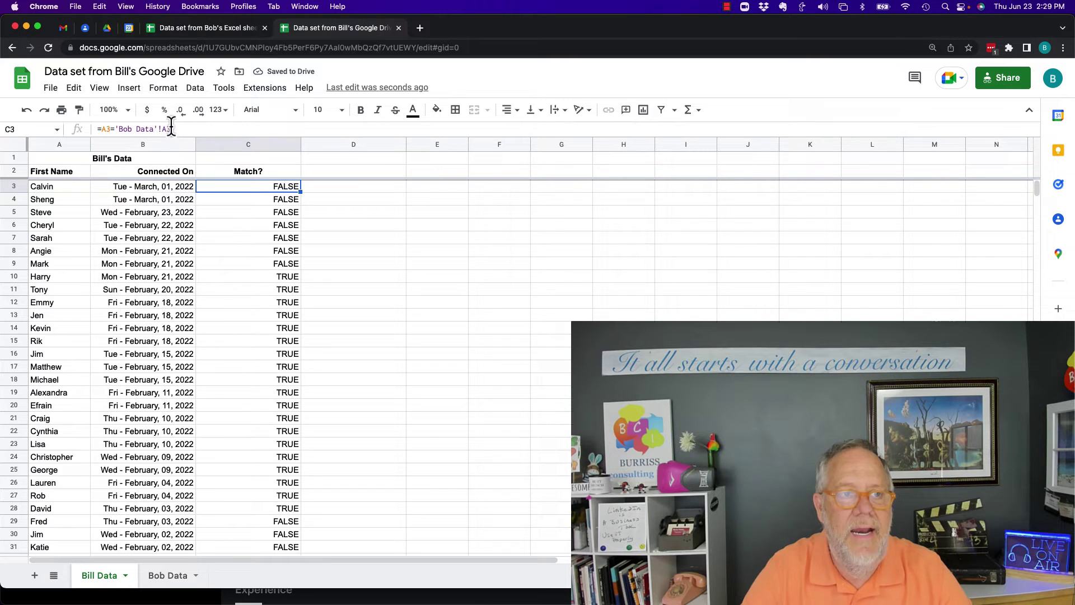
left_click(49, 189)
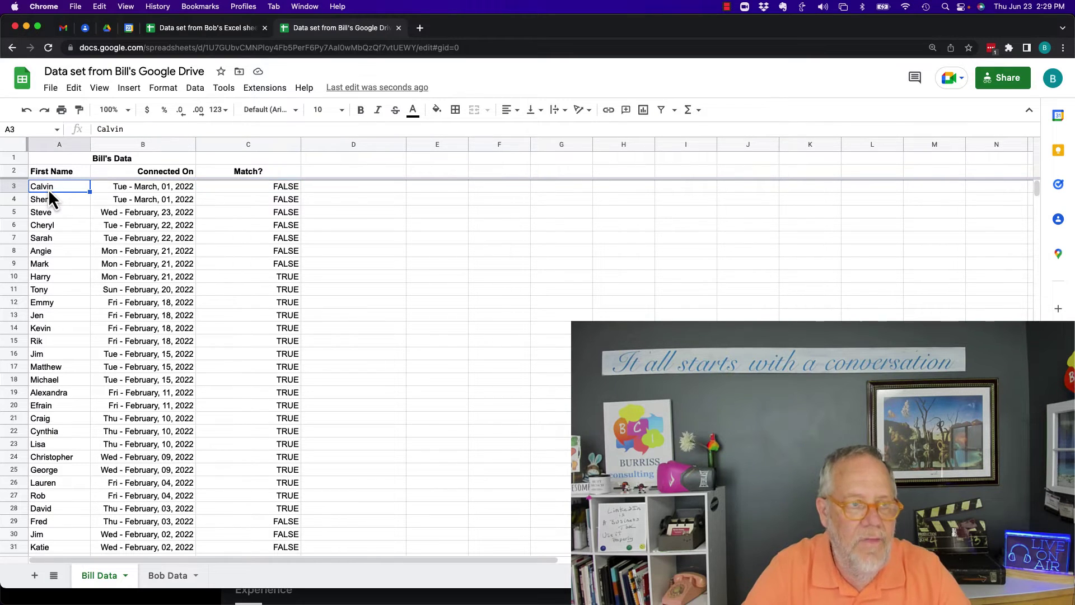
Review C3's comparison formula without changing it, then select Calvin's name in A3.
left_click(251, 187)
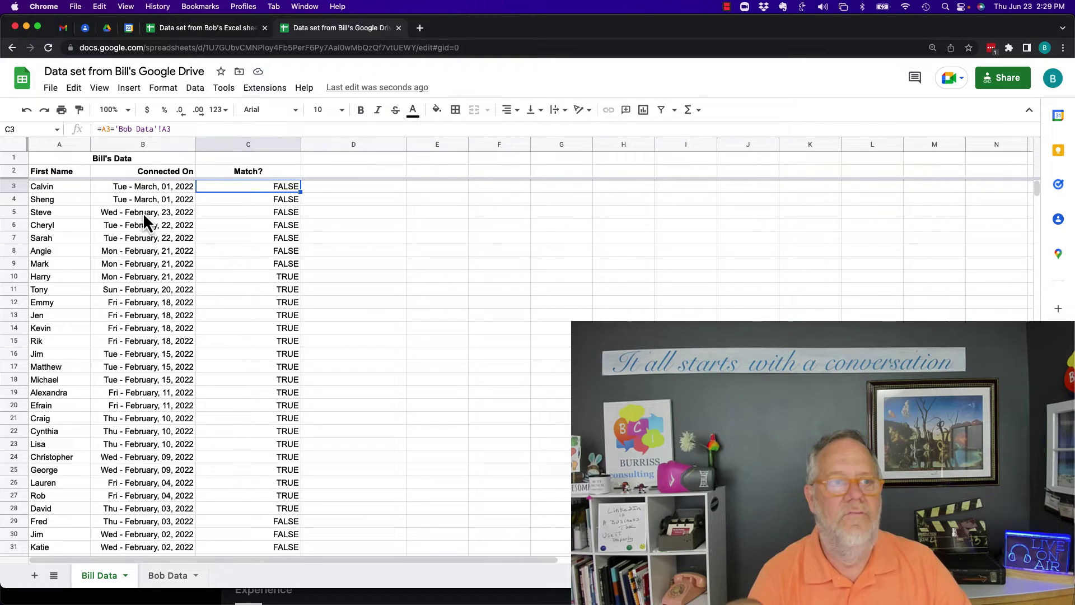
left_click_drag(95, 129, 187, 130)
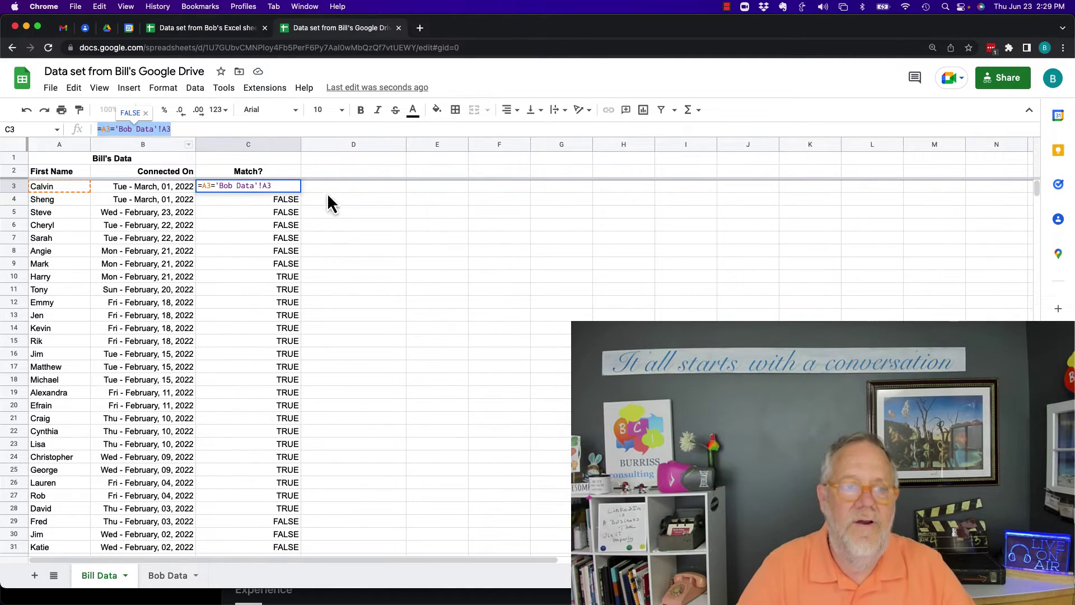
left_click(335, 205)
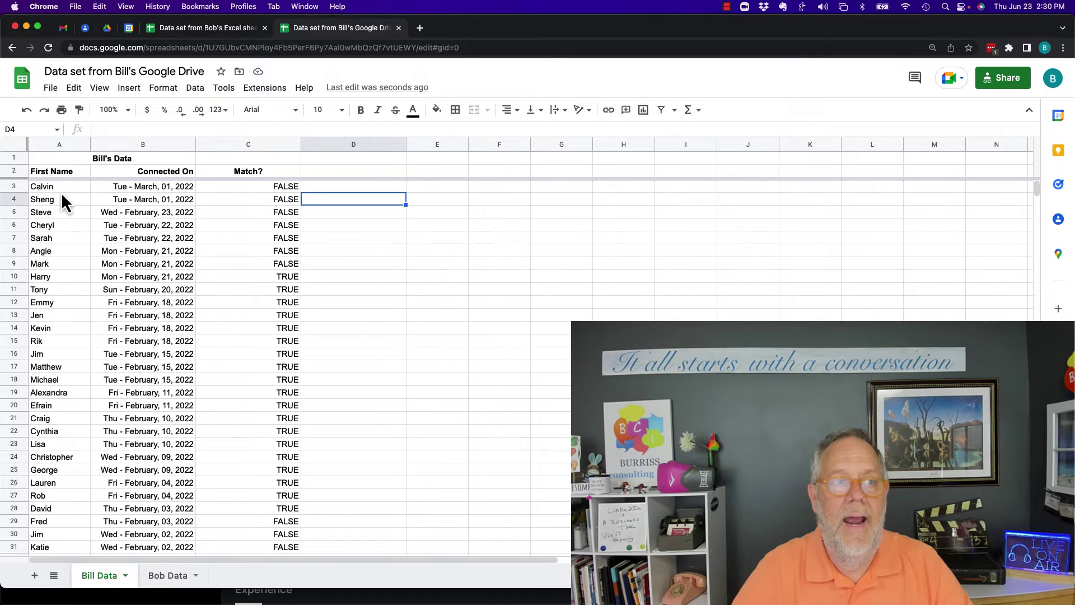
left_click(41, 186)
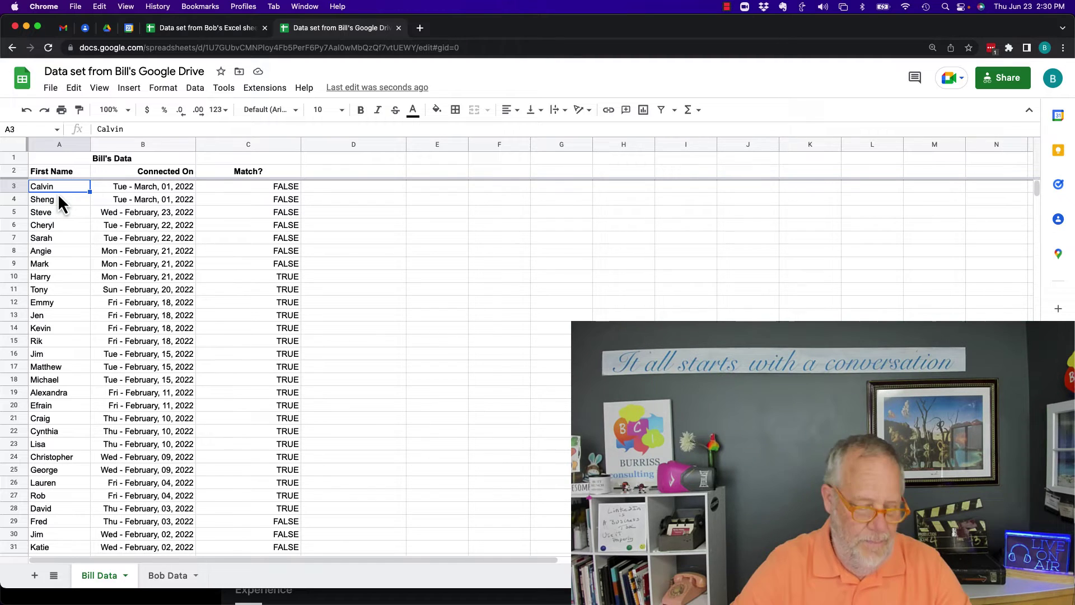
Select A3:A6928 and add a conditional formatting rule with custom formula =C3= False.
key("super+shift+Down")
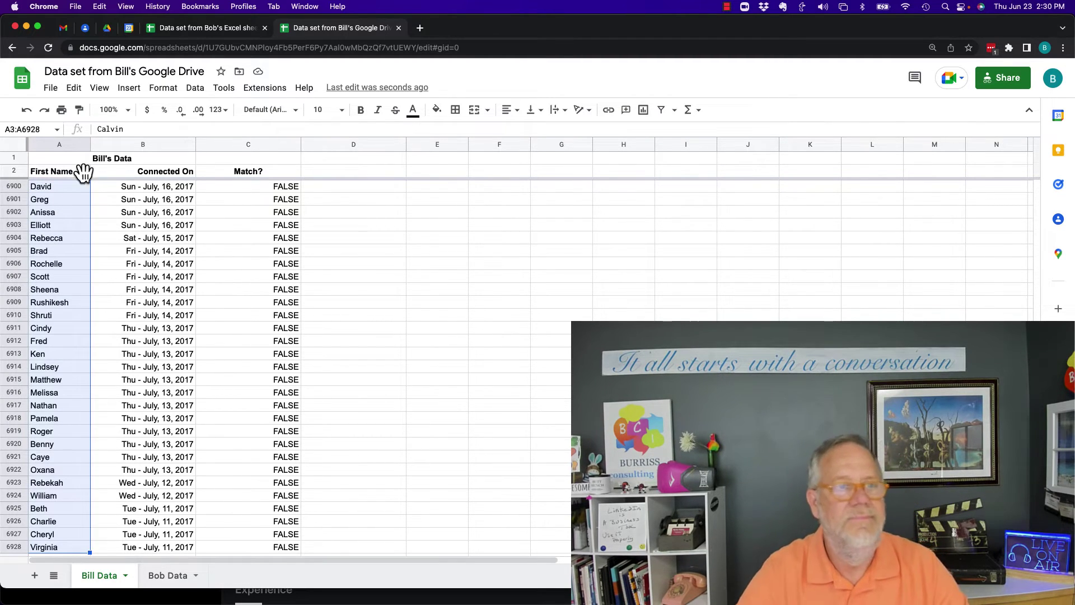
left_click(163, 87)
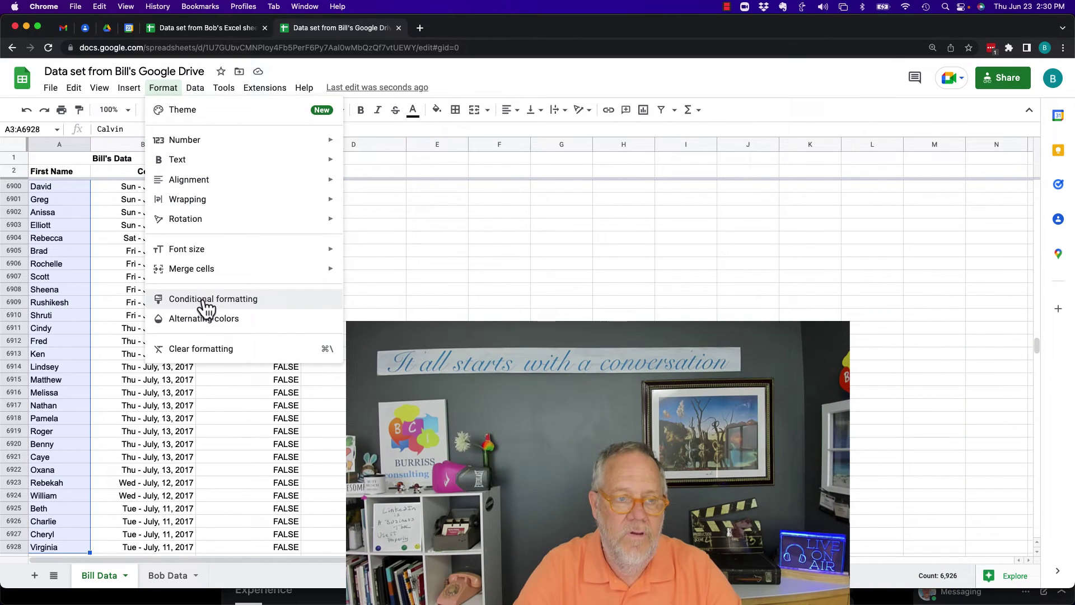
left_click(205, 299)
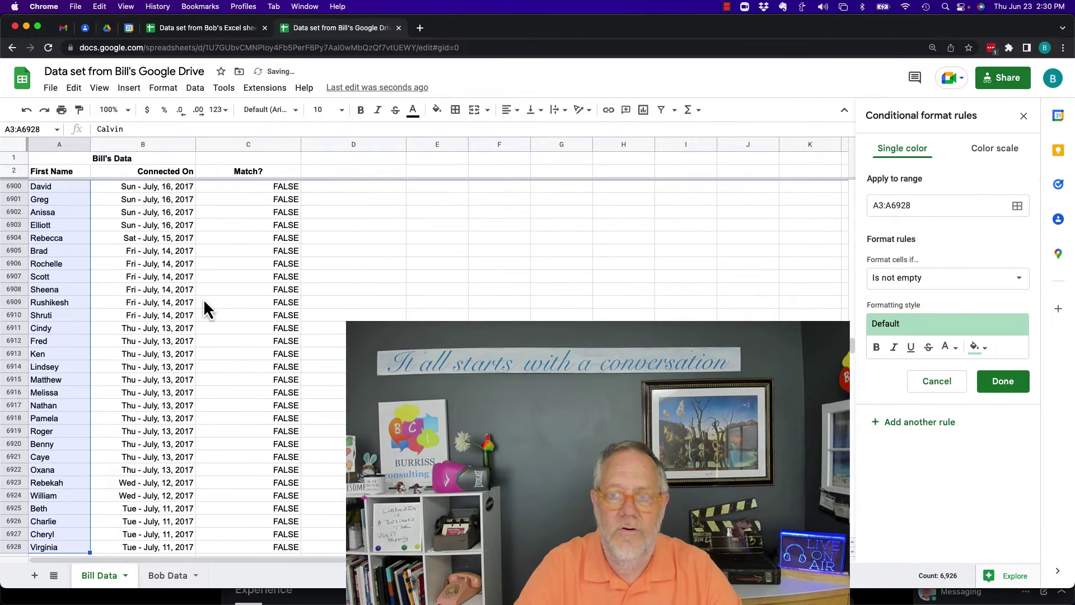
left_click(899, 283)
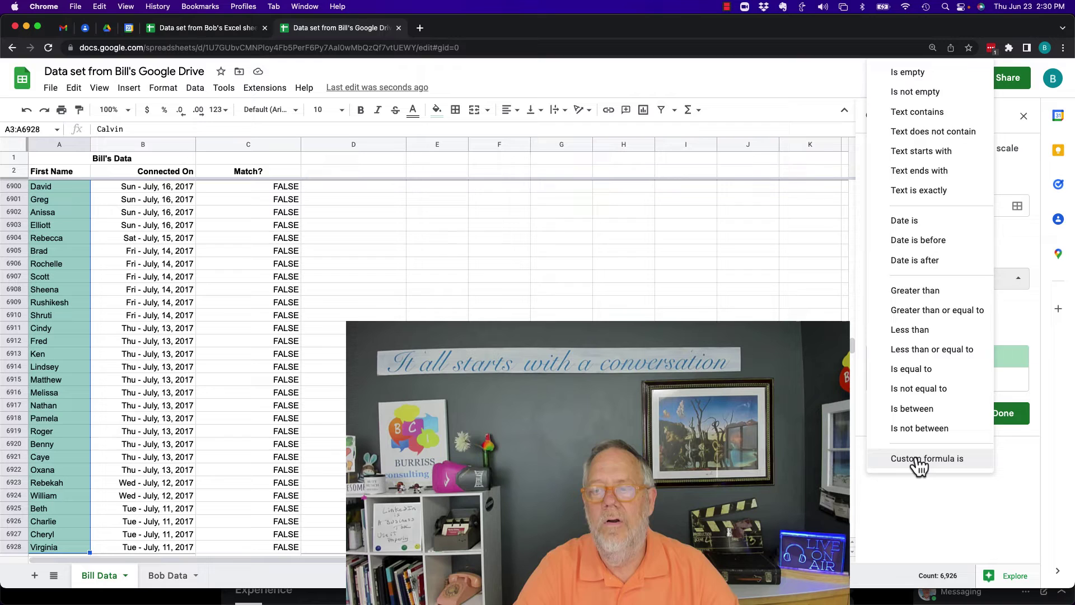
left_click(933, 465)
left_click(897, 306)
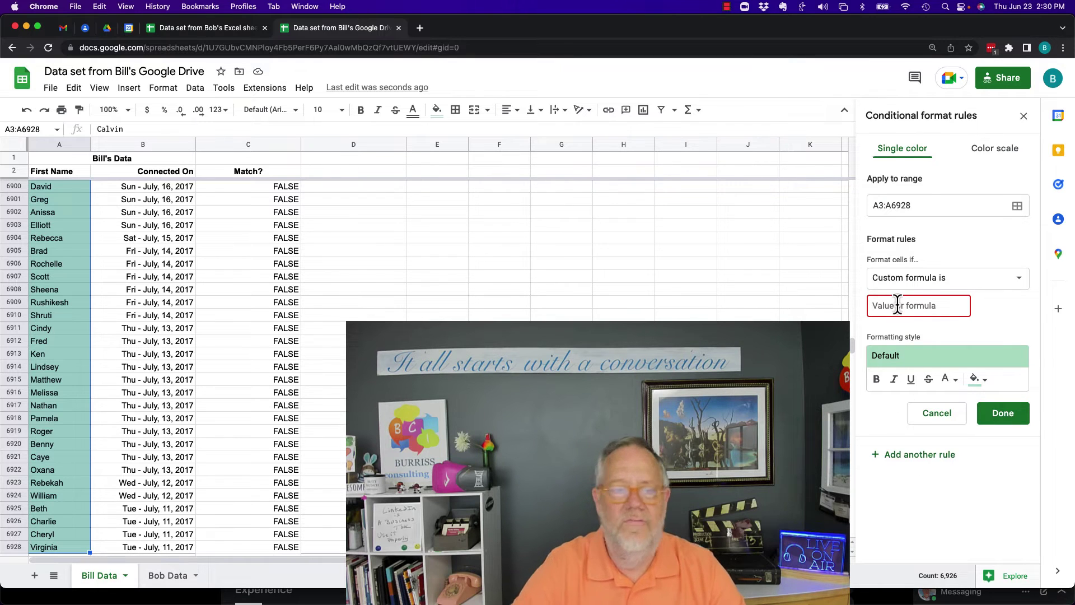
type("=")
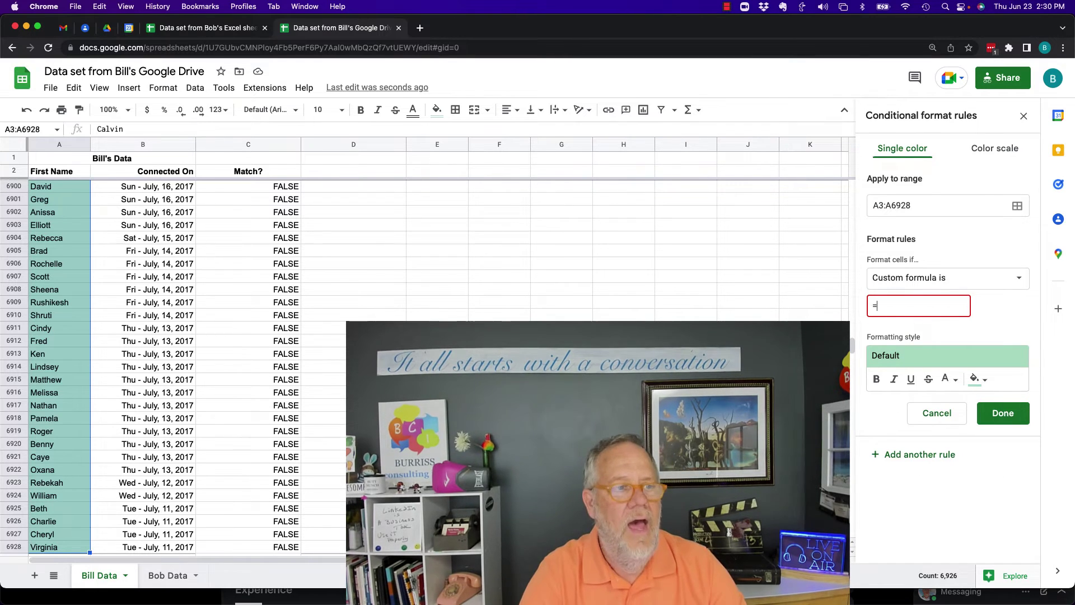
type("c3")
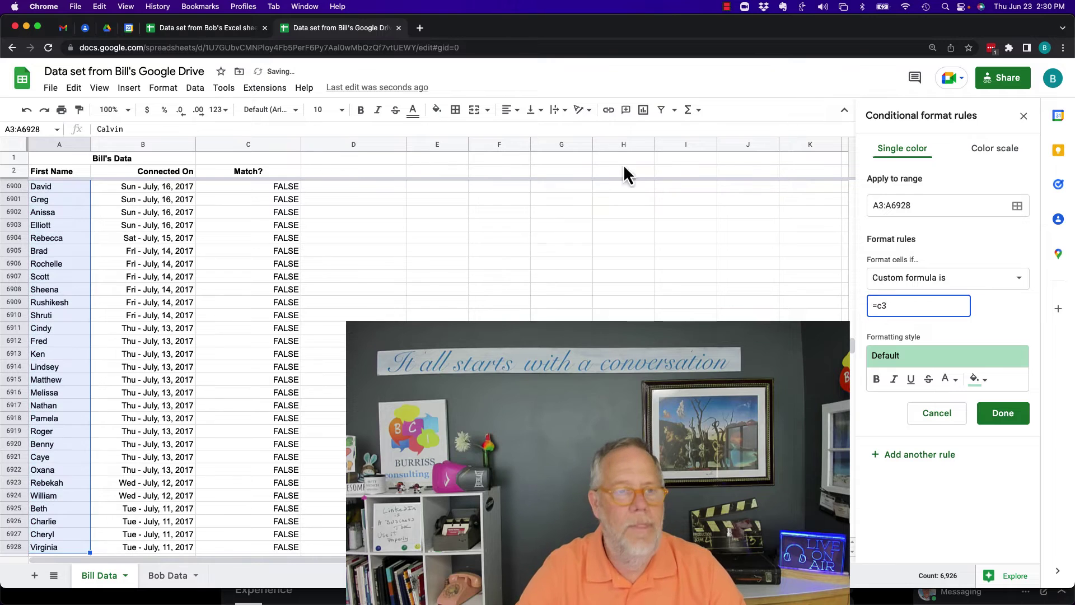
left_click(273, 174)
key("Down")
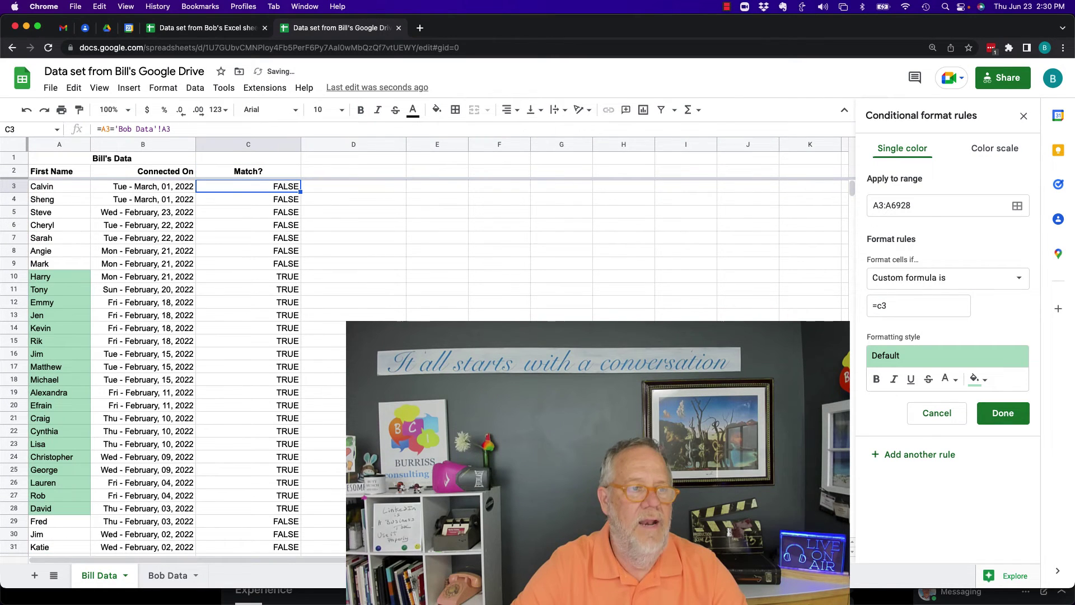
left_click(923, 306)
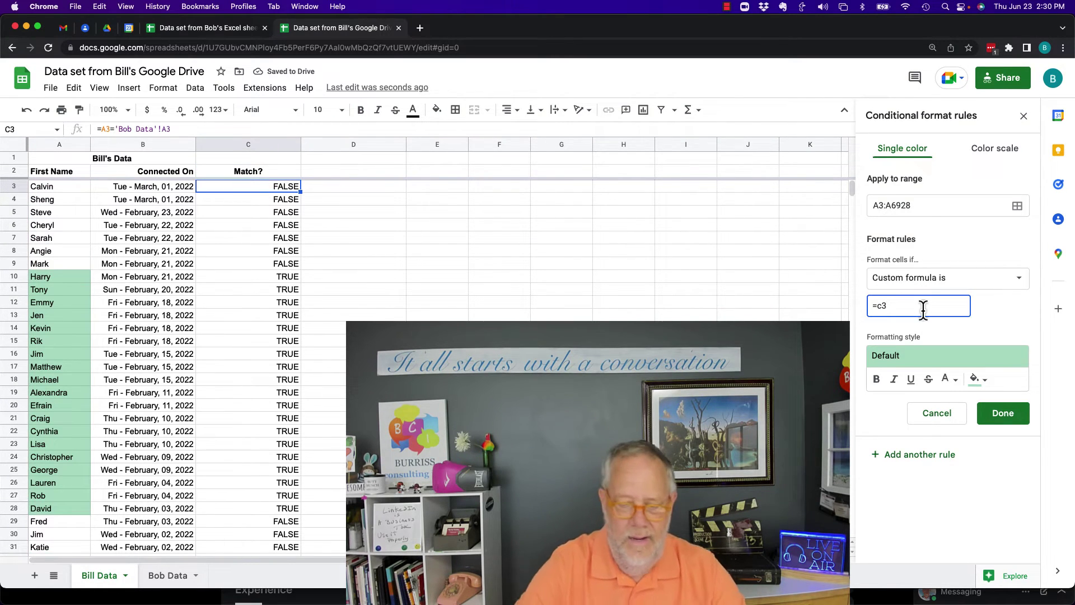
type("=")
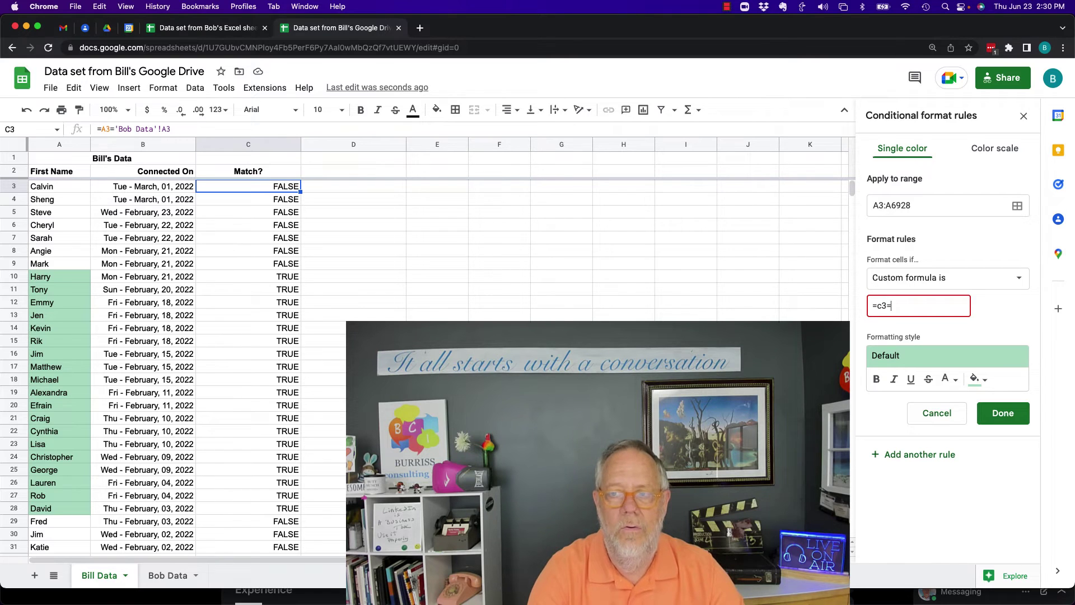
type(" F")
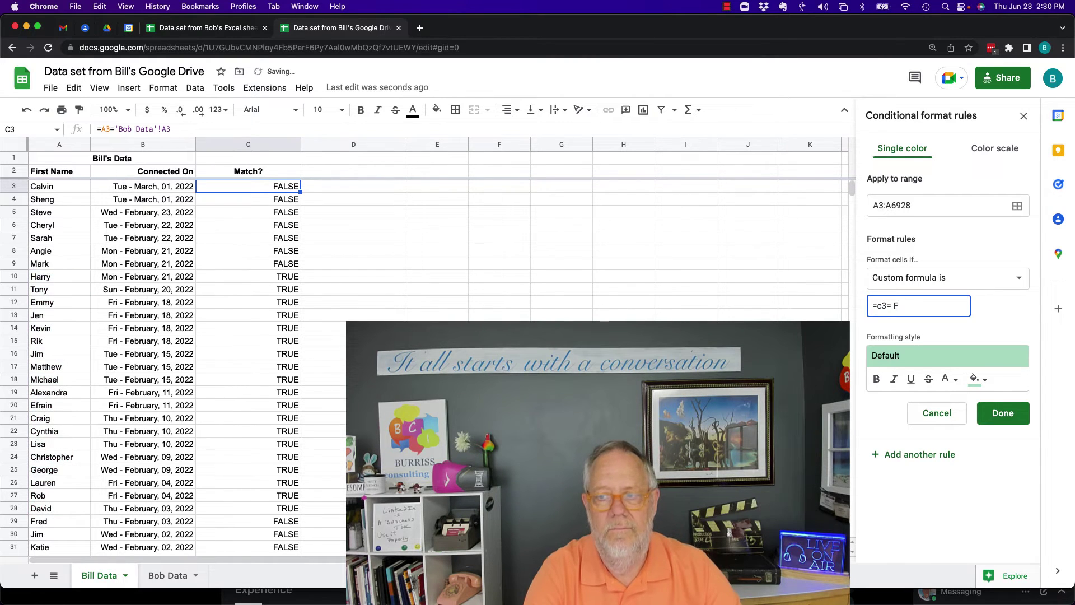
type("alse")
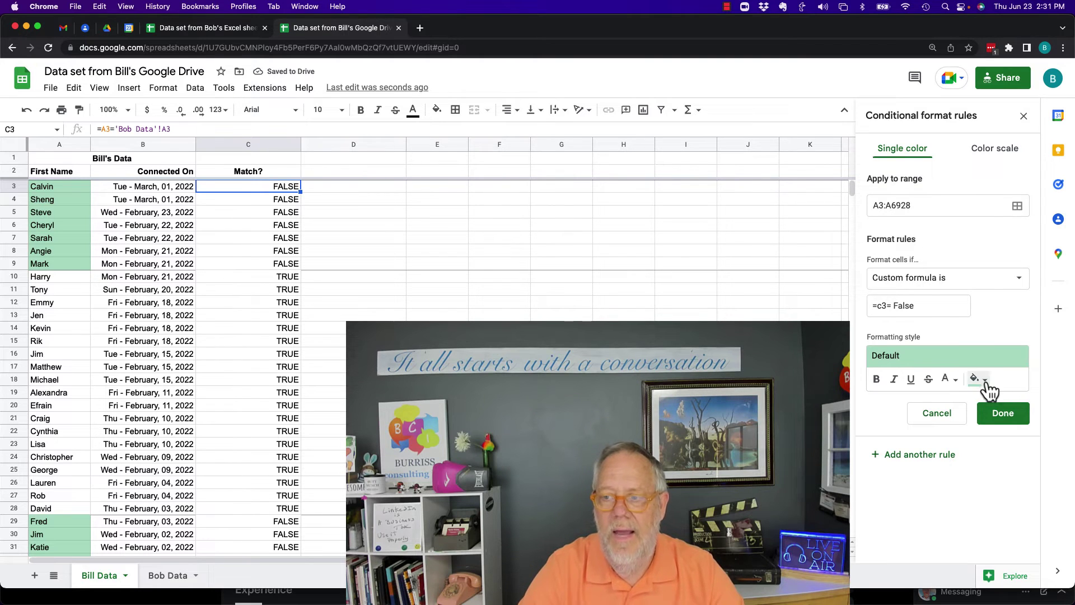
Change the rule's fill colour from green to red.
left_click(988, 389)
left_click(870, 258)
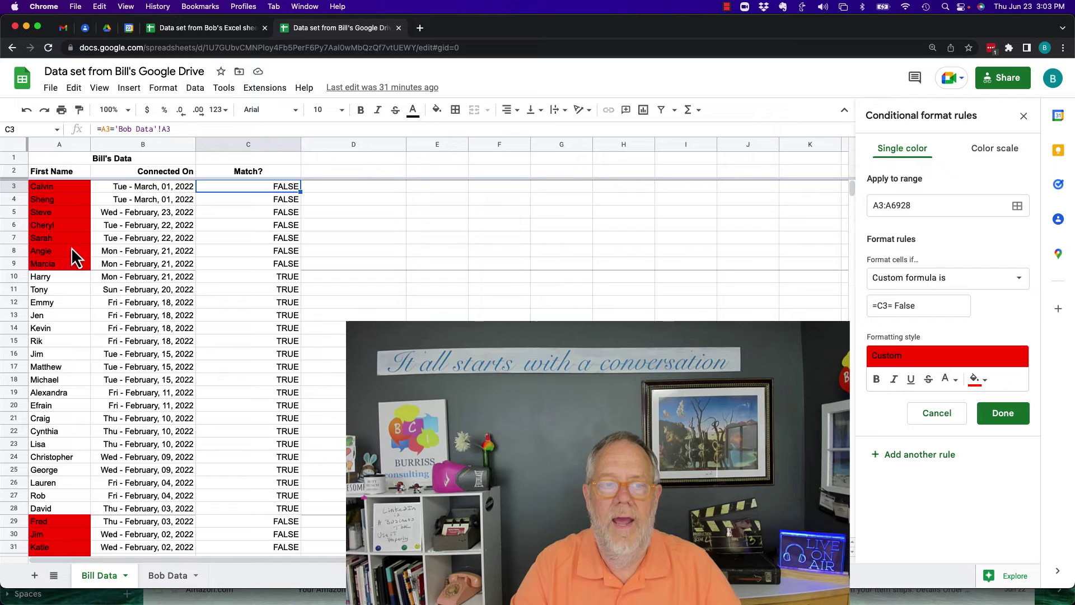
left_click(62, 279)
type("Har")
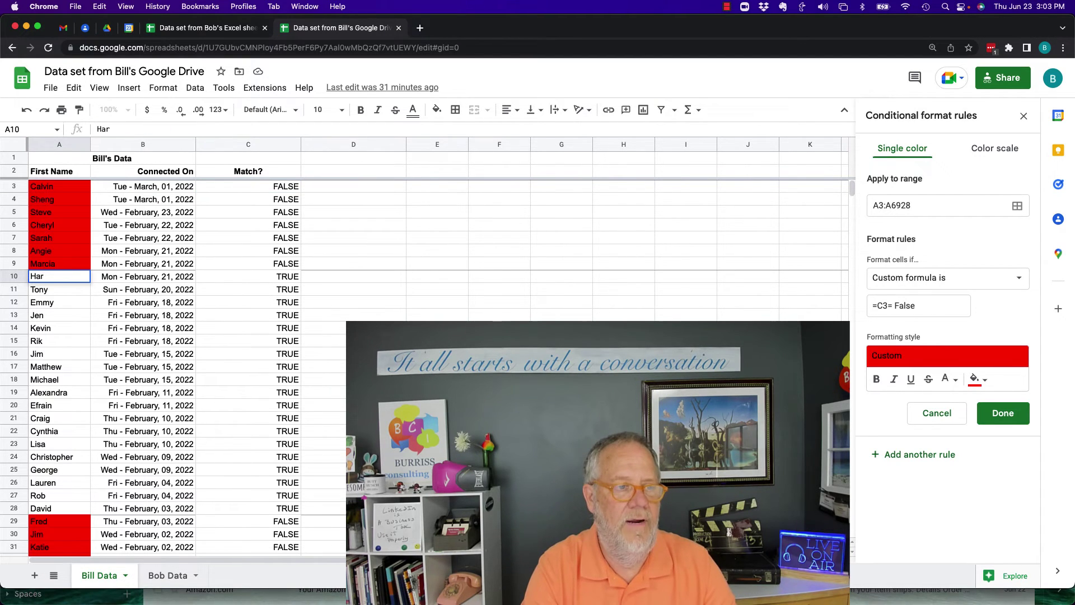
type("rison")
key("Return")
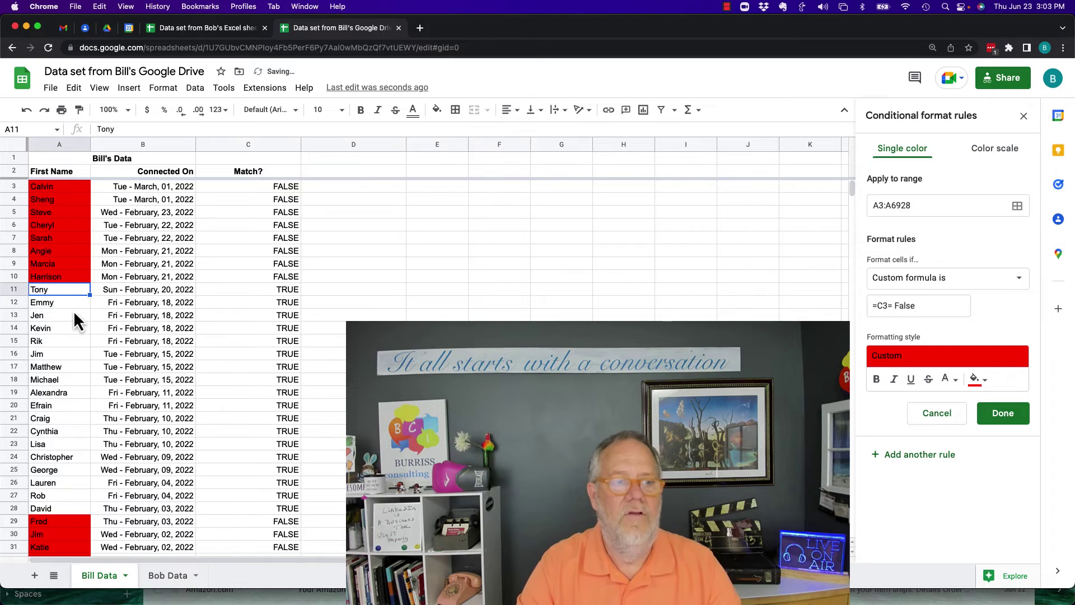
left_click(68, 280)
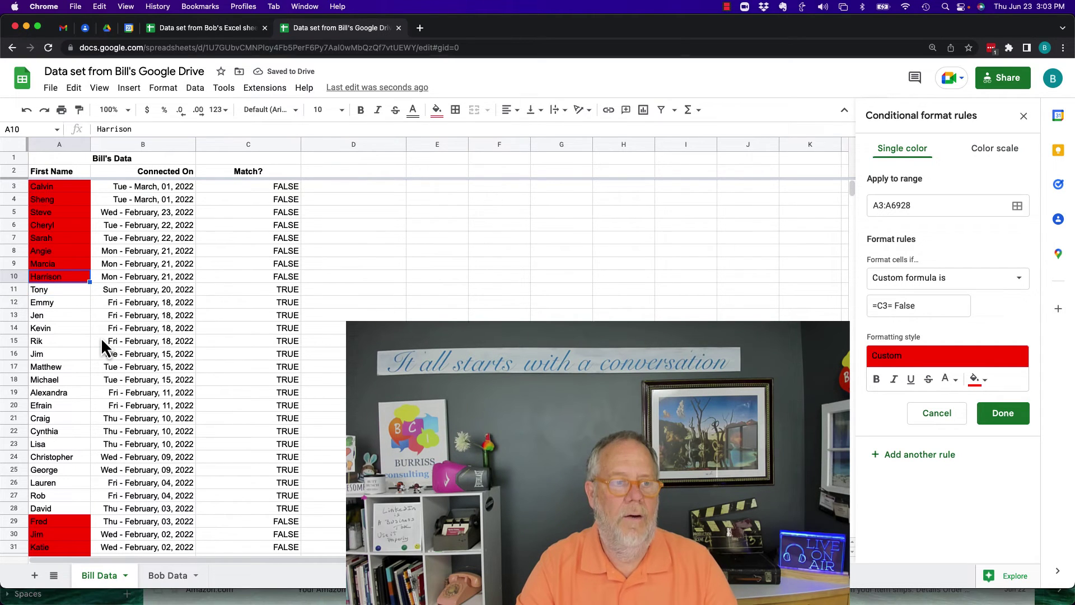
key("super+z")
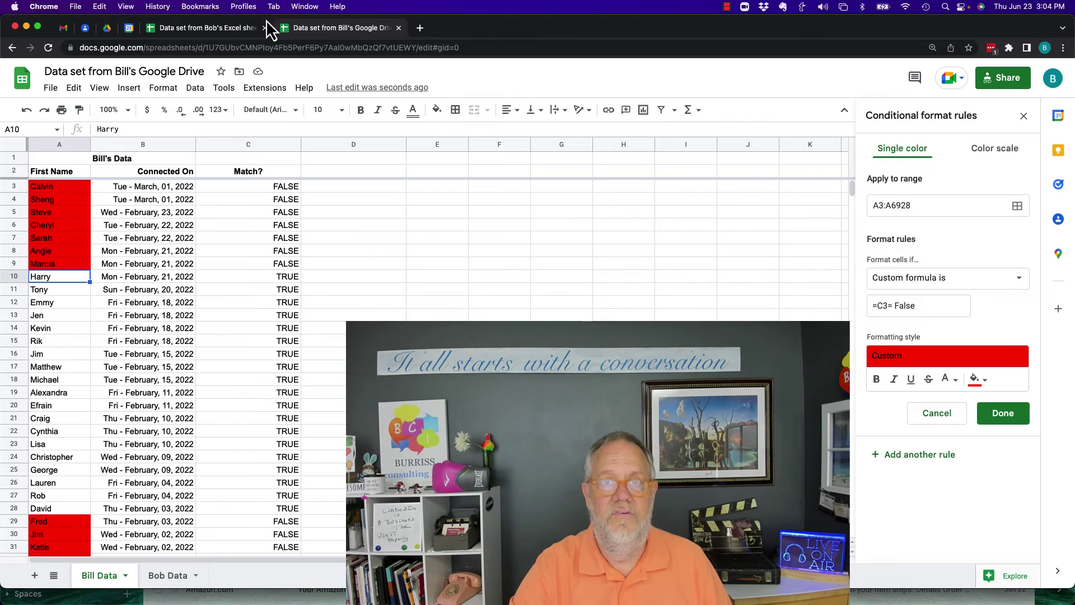
Switch to Bob Data and back to Bill Data so the red rule is saved.
left_click(153, 581)
left_click(106, 577)
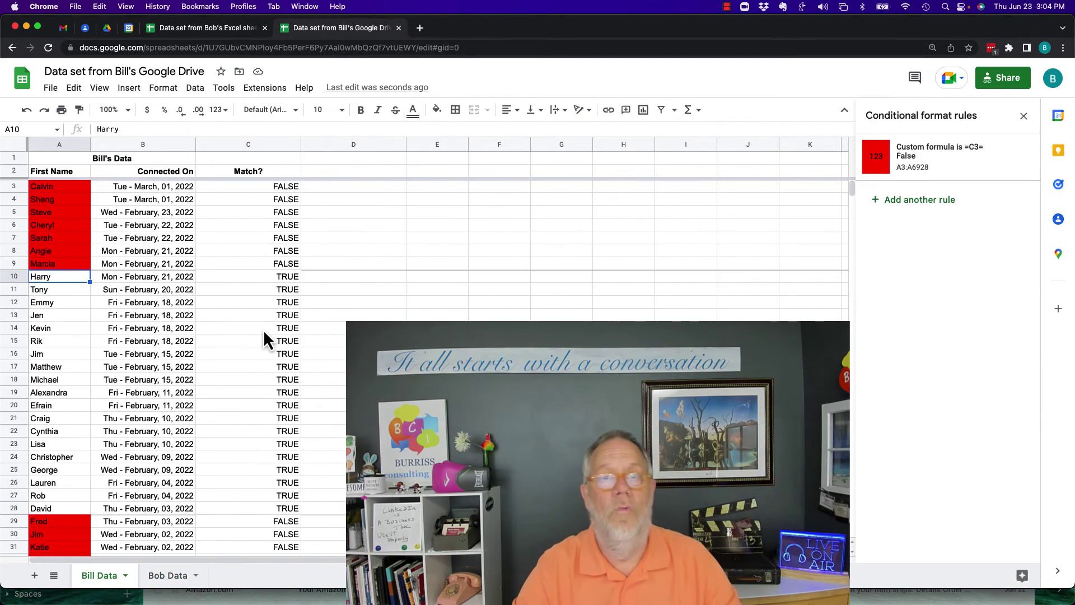